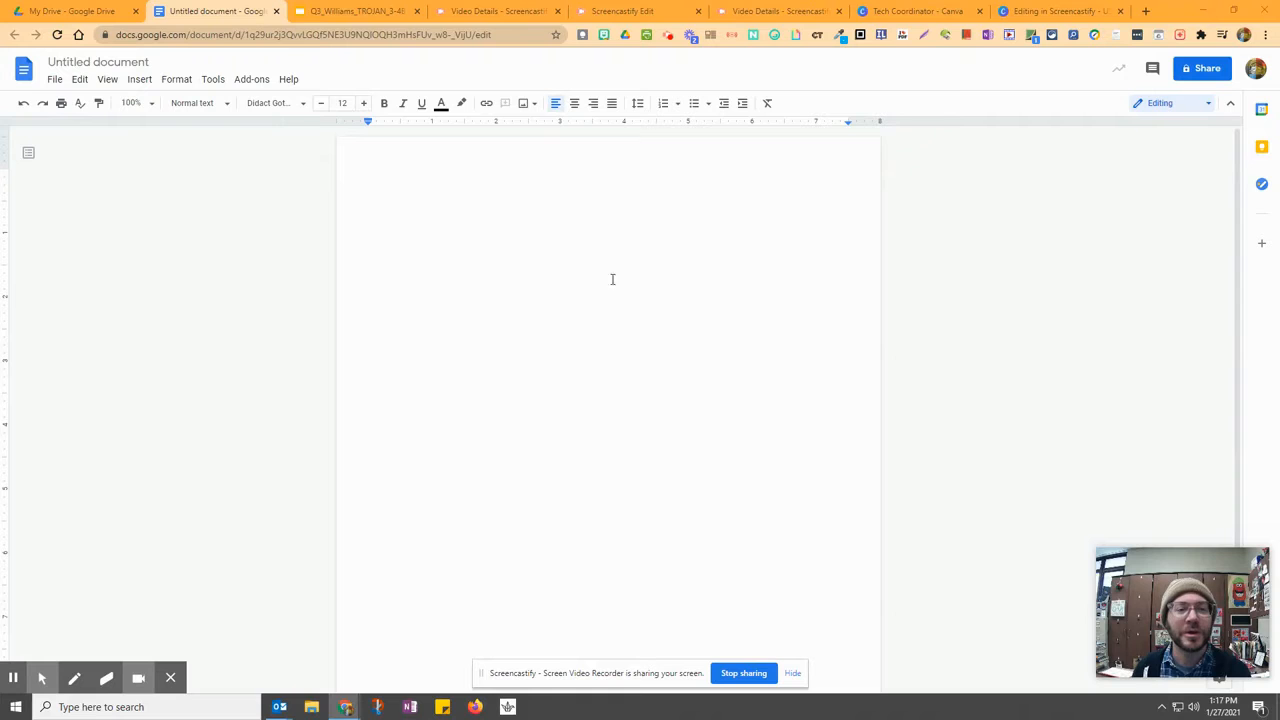
Look over the paragraph styles and the options for saving, using or resetting default styles
click(198, 104)
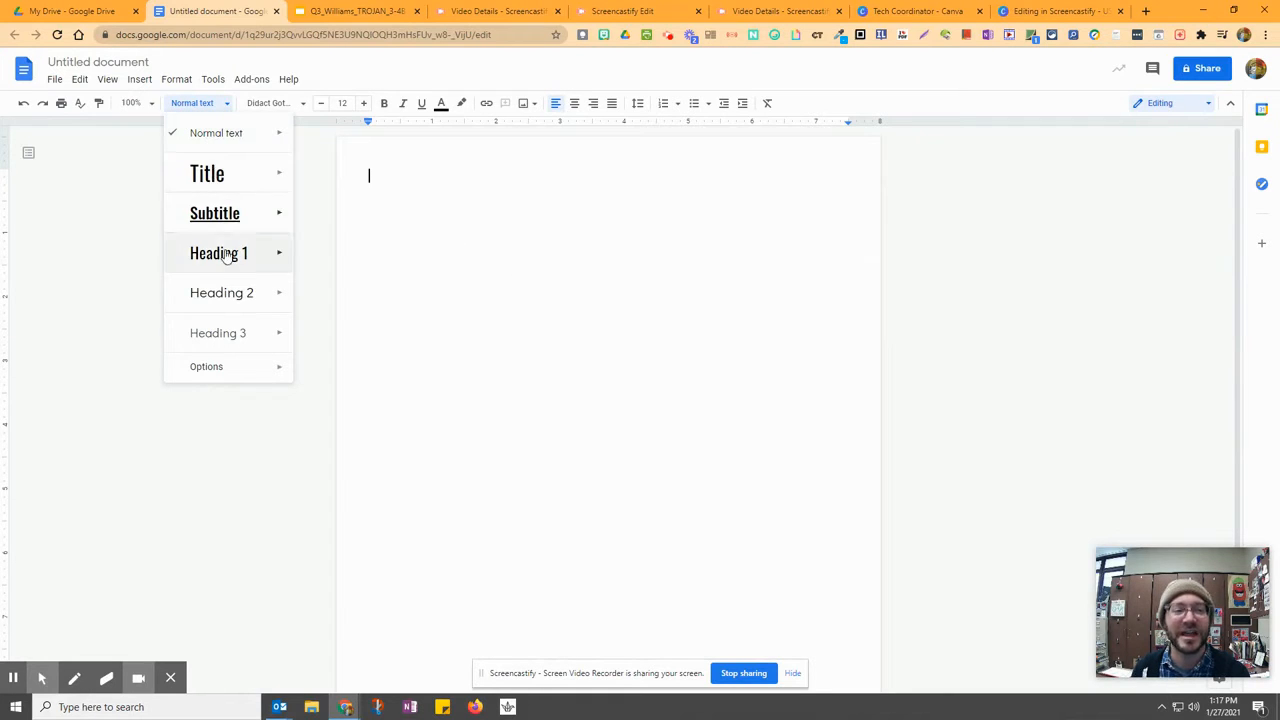
mouse_move(217, 379)
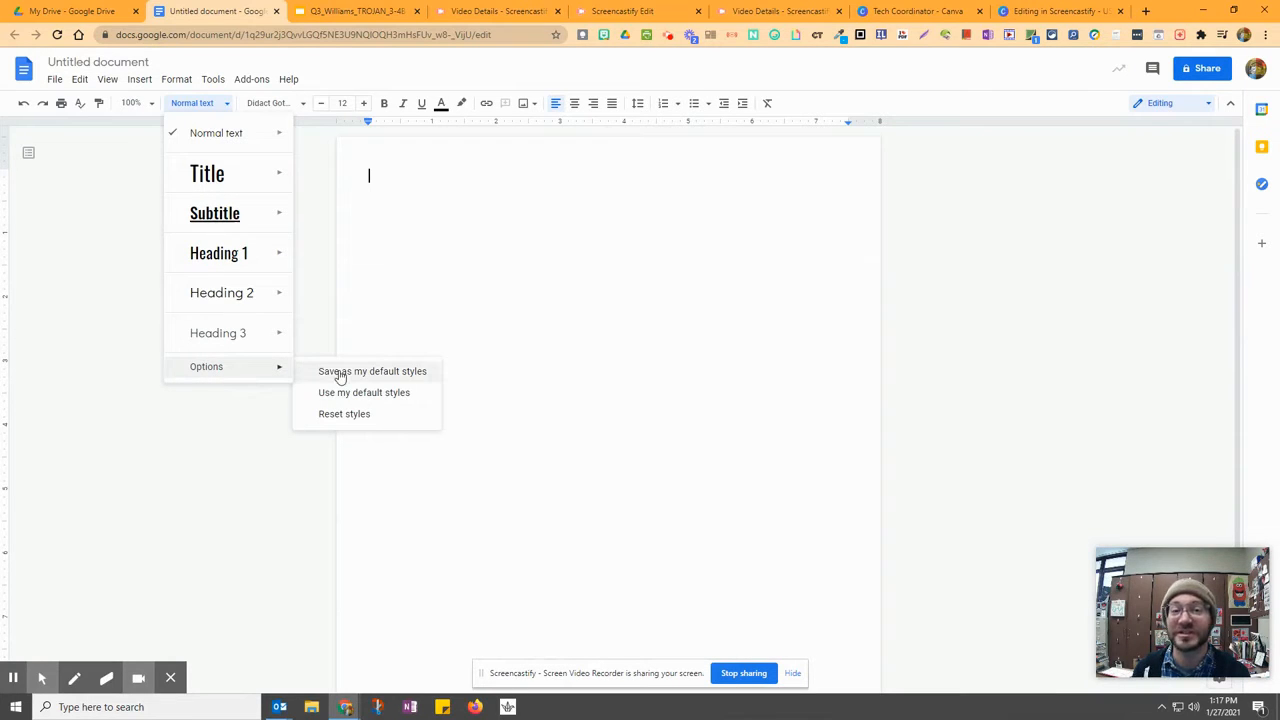
click(446, 172)
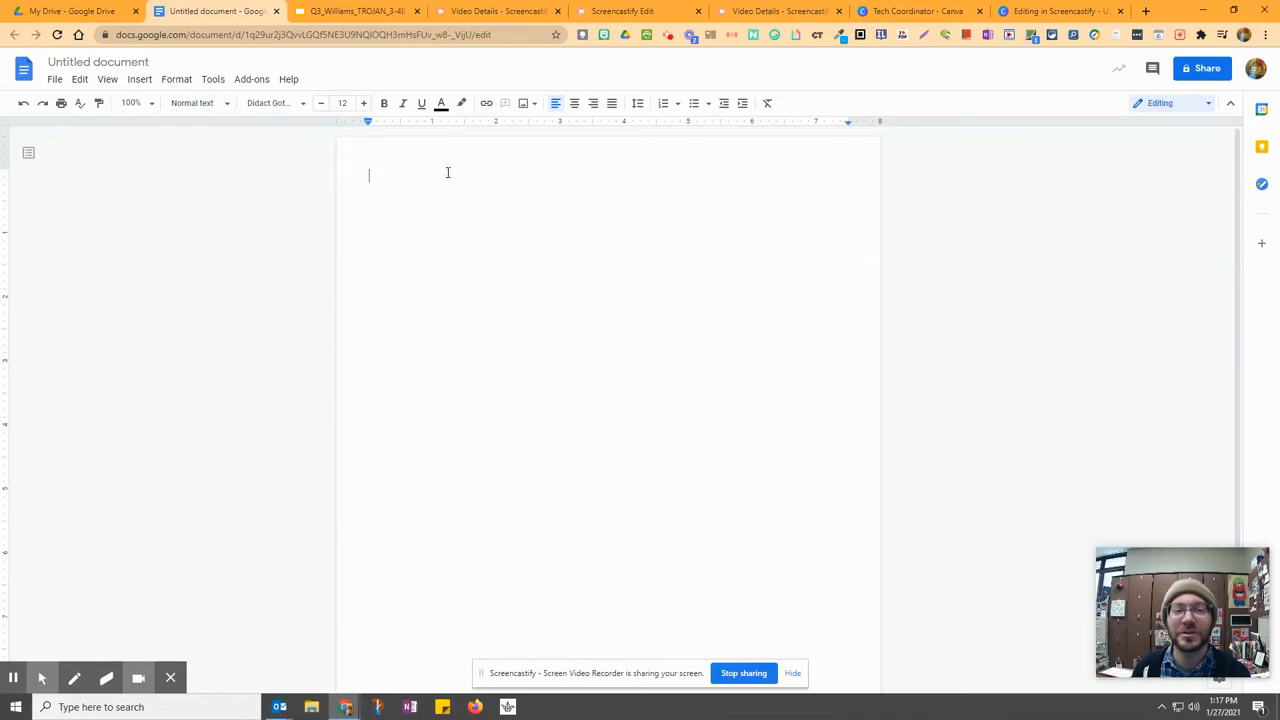
Browse the available fonts and add Barlow Condensed from the full font catalogue
click(300, 106)
scroll(325, 421, down, 15)
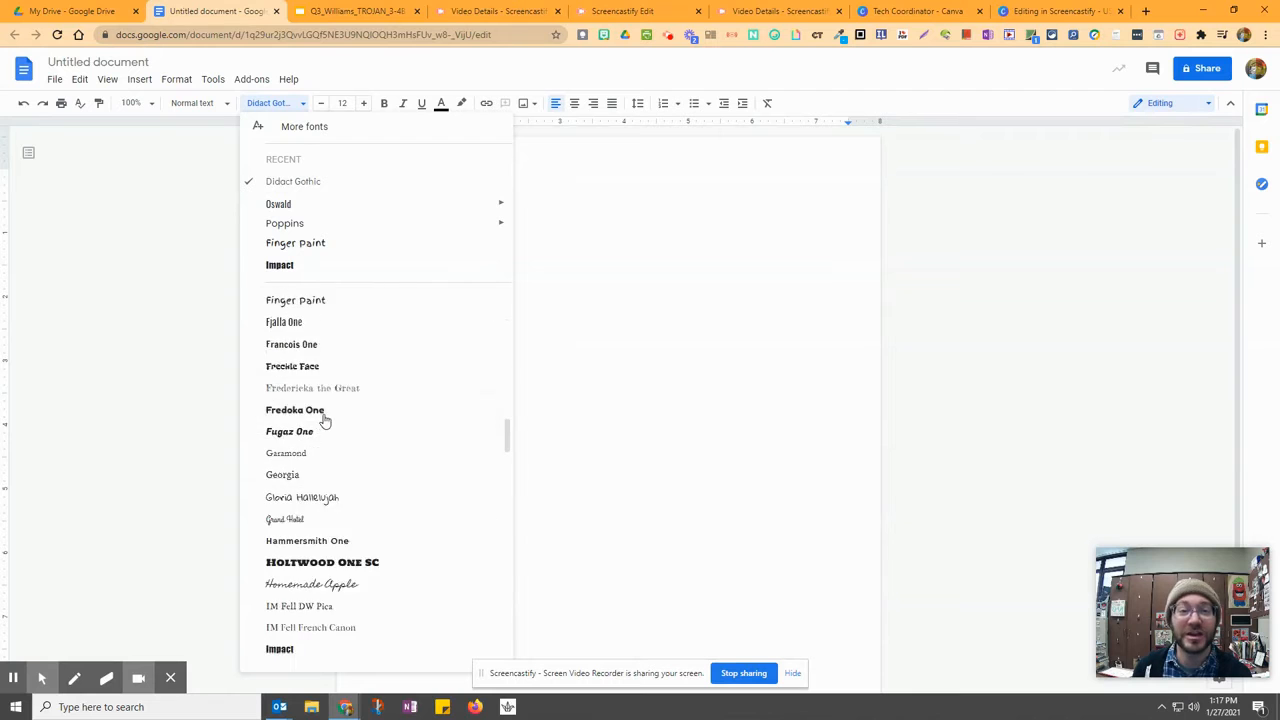
scroll(325, 421, down, 3)
scroll(325, 421, up, 18)
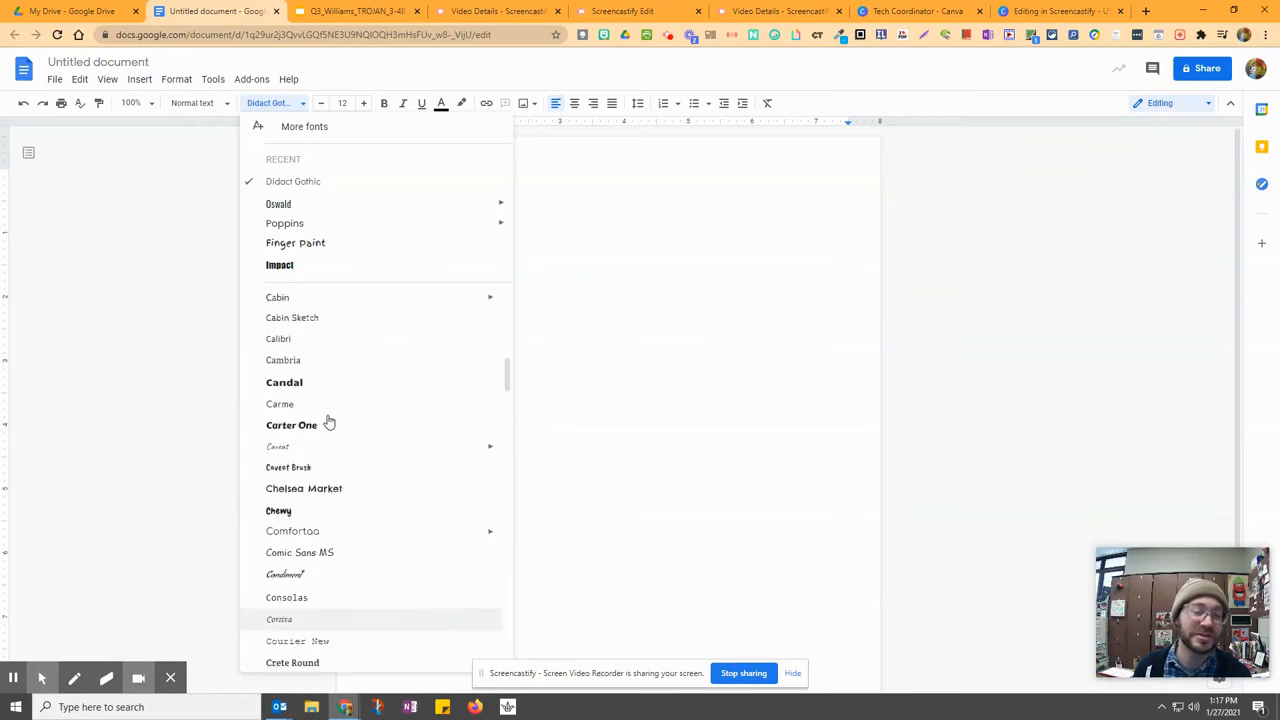
click(313, 128)
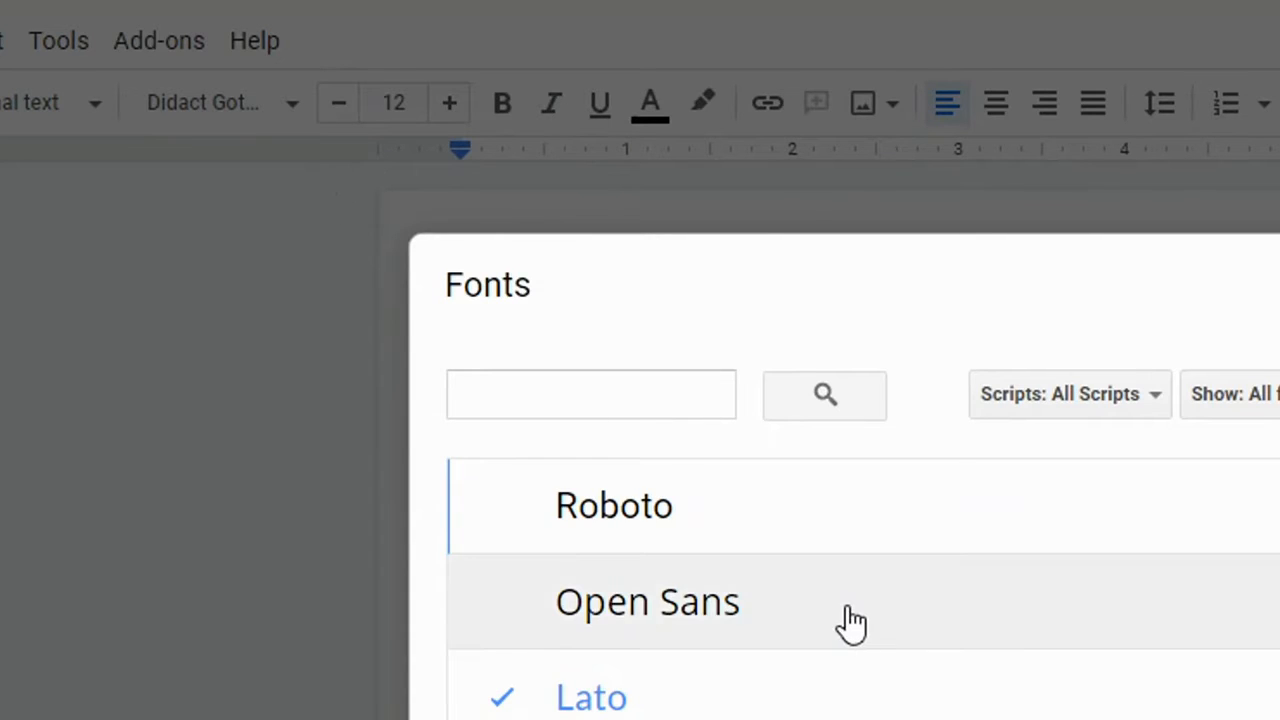
scroll(849, 624, down, 15)
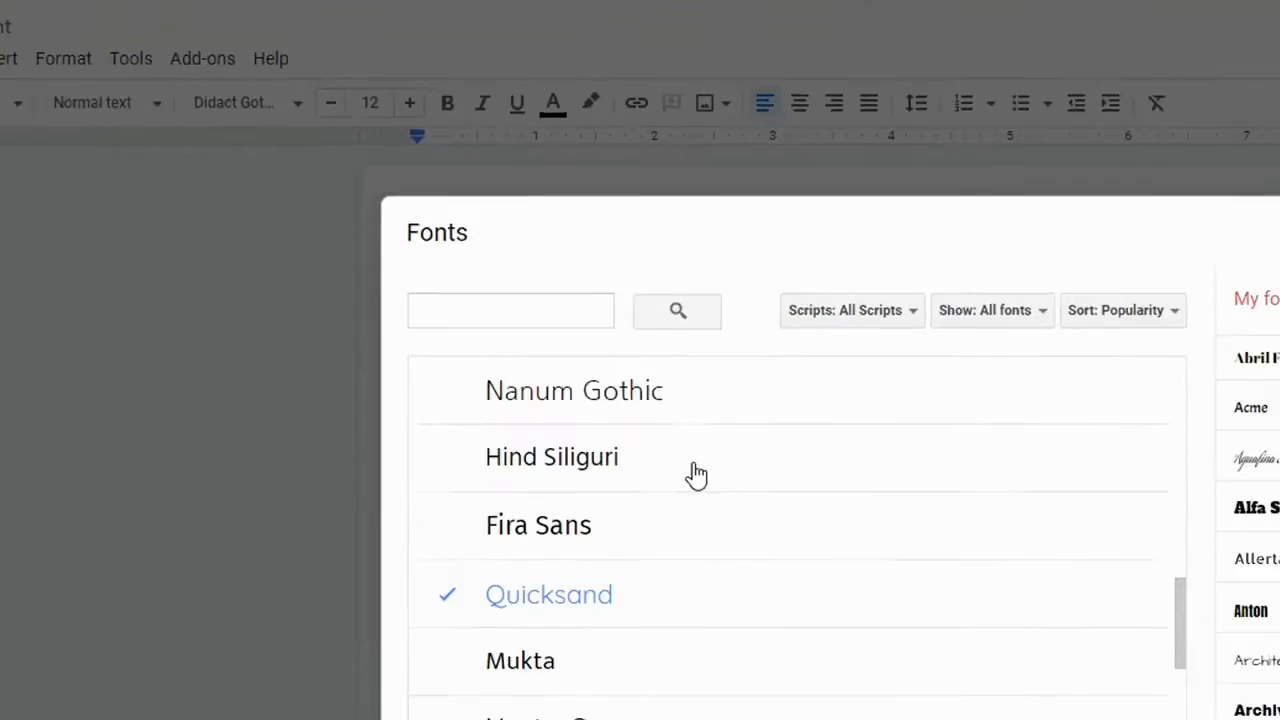
scroll(697, 476, down, 15)
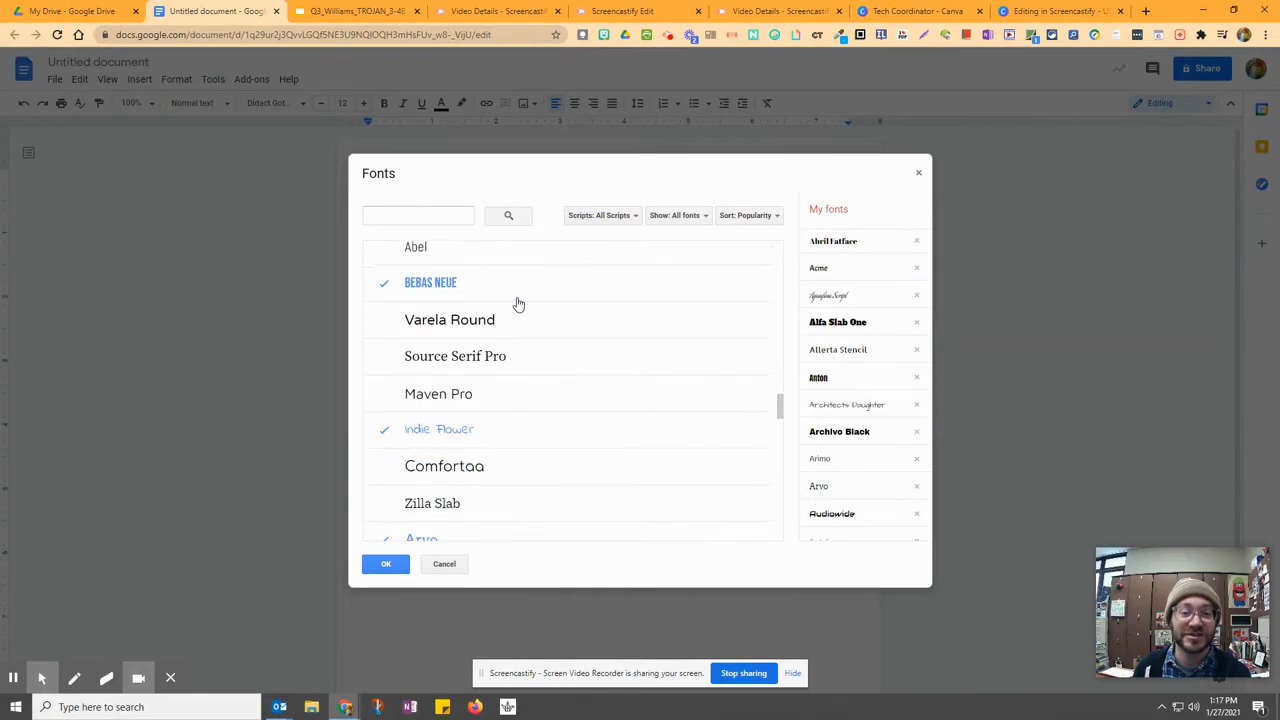
scroll(518, 304, down, 5)
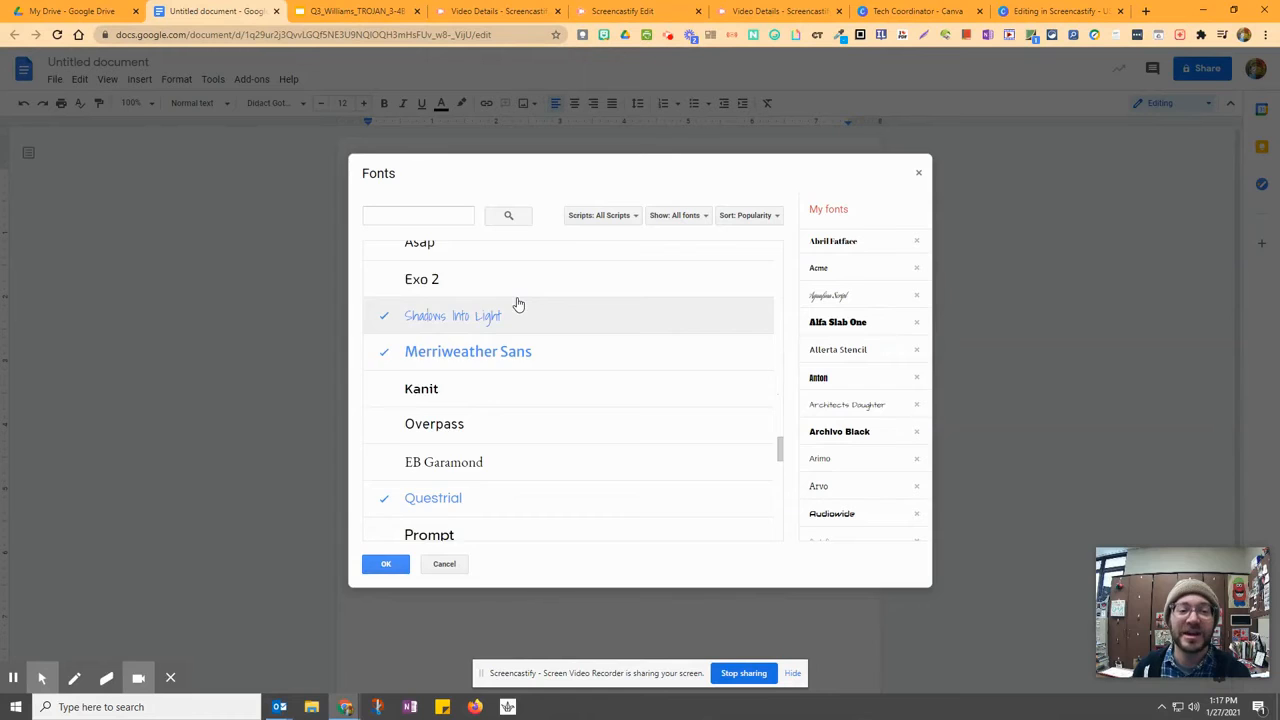
scroll(517, 303, up, 2)
click(478, 334)
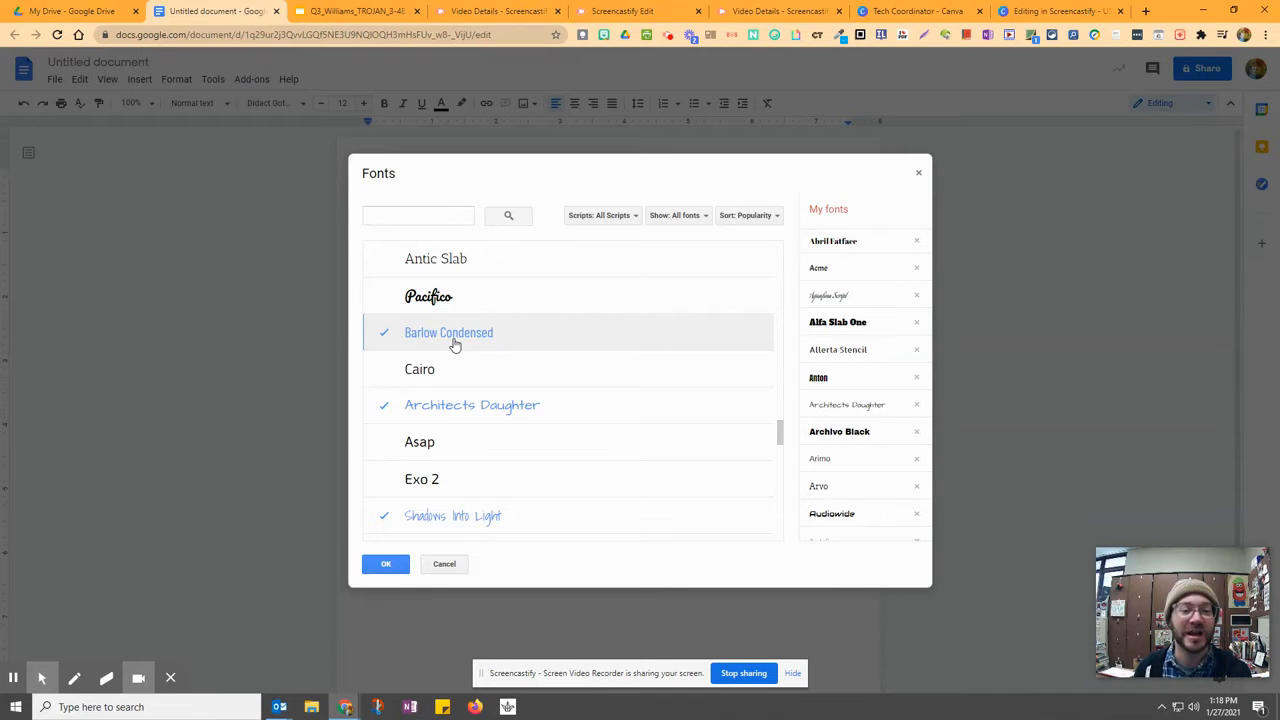
Filter the font catalogue to Display fonts, look through them and confirm the font selection
scroll(580, 347, up, 10)
scroll(583, 344, up, 10)
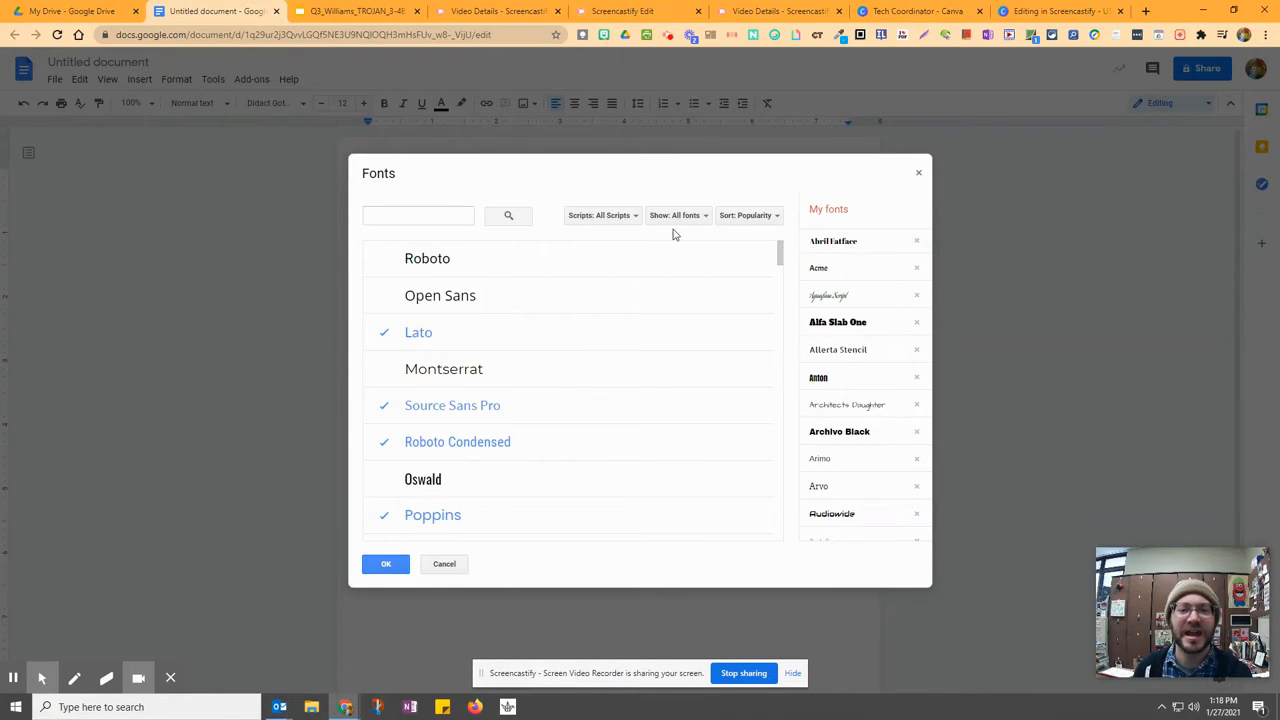
click(748, 216)
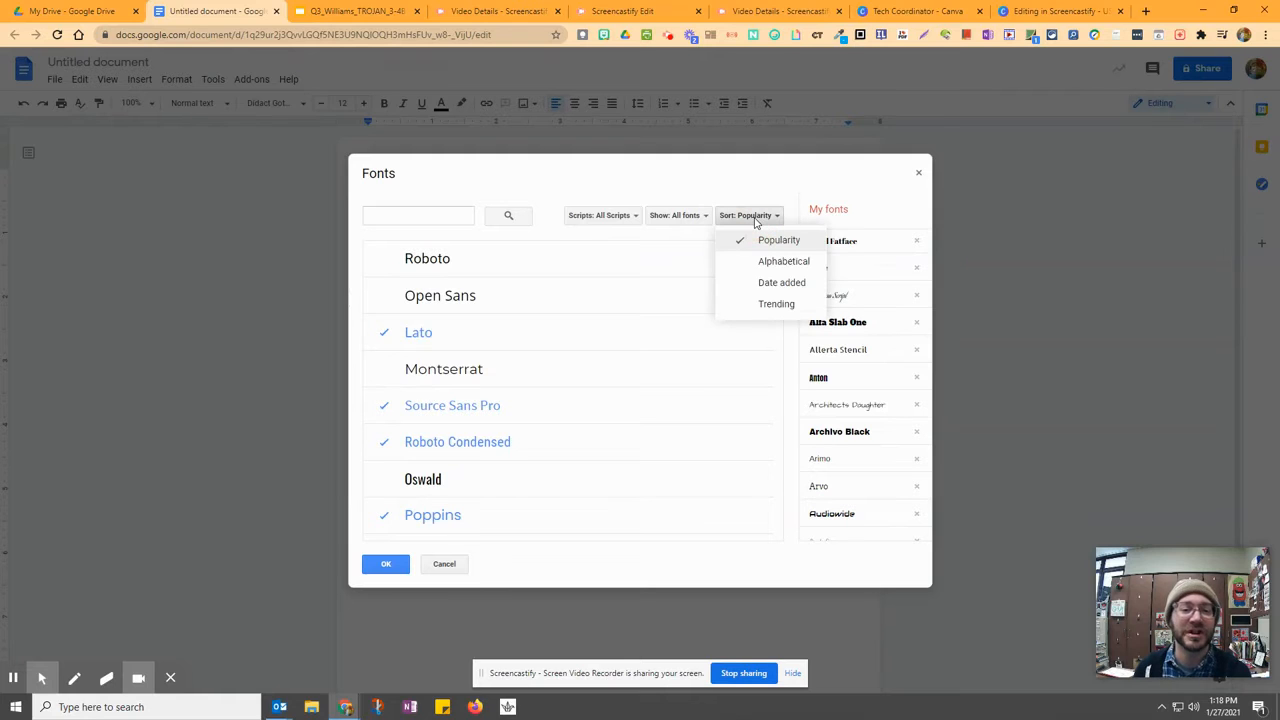
click(700, 216)
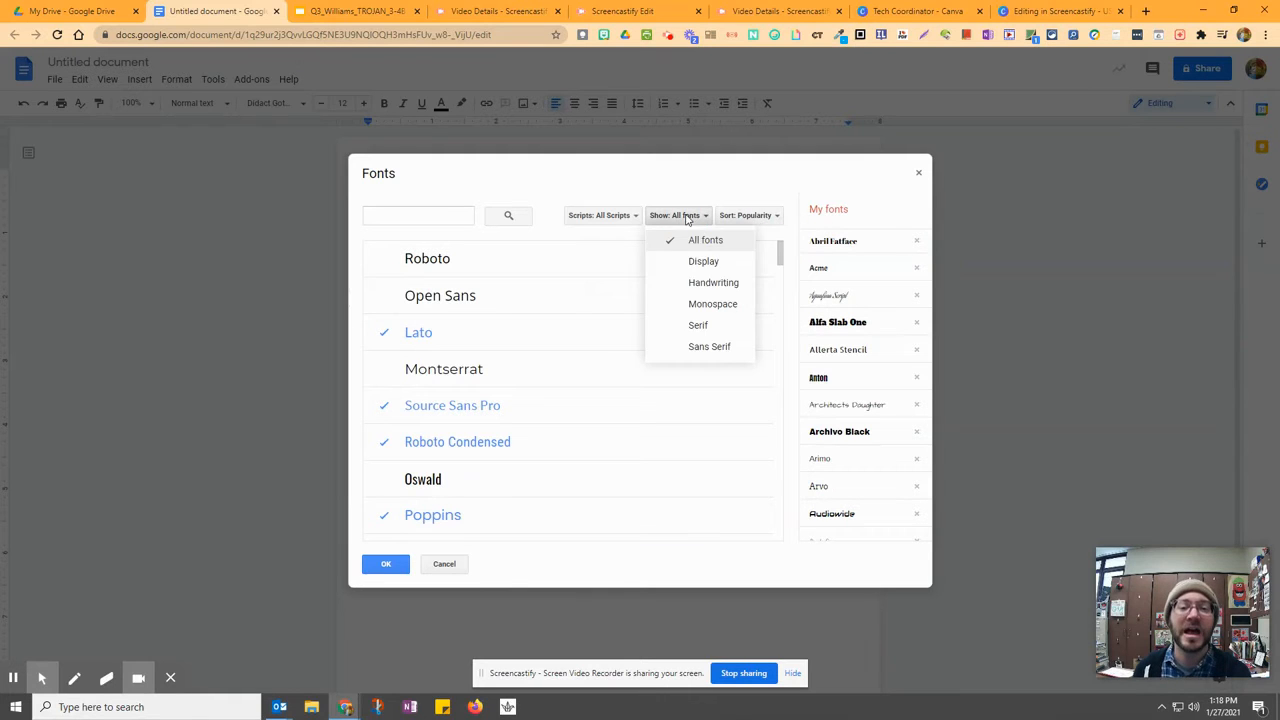
click(704, 264)
scroll(509, 366, down, 10)
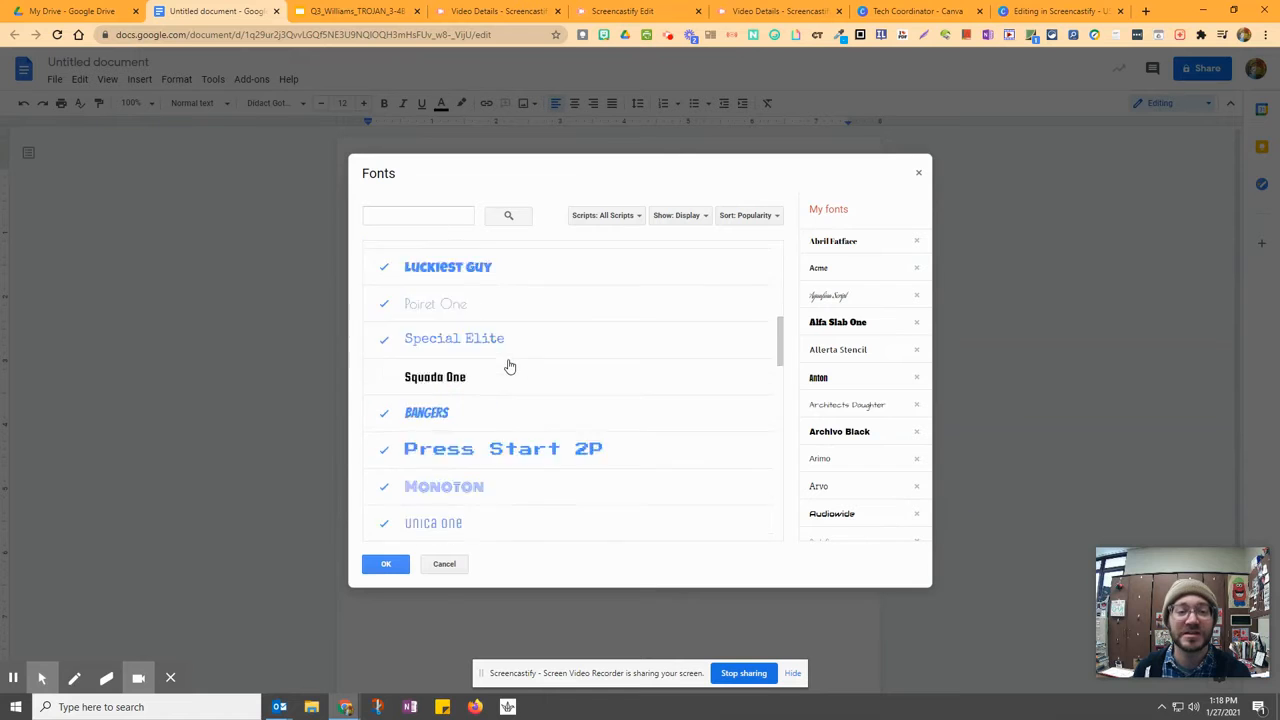
scroll(509, 366, down, 15)
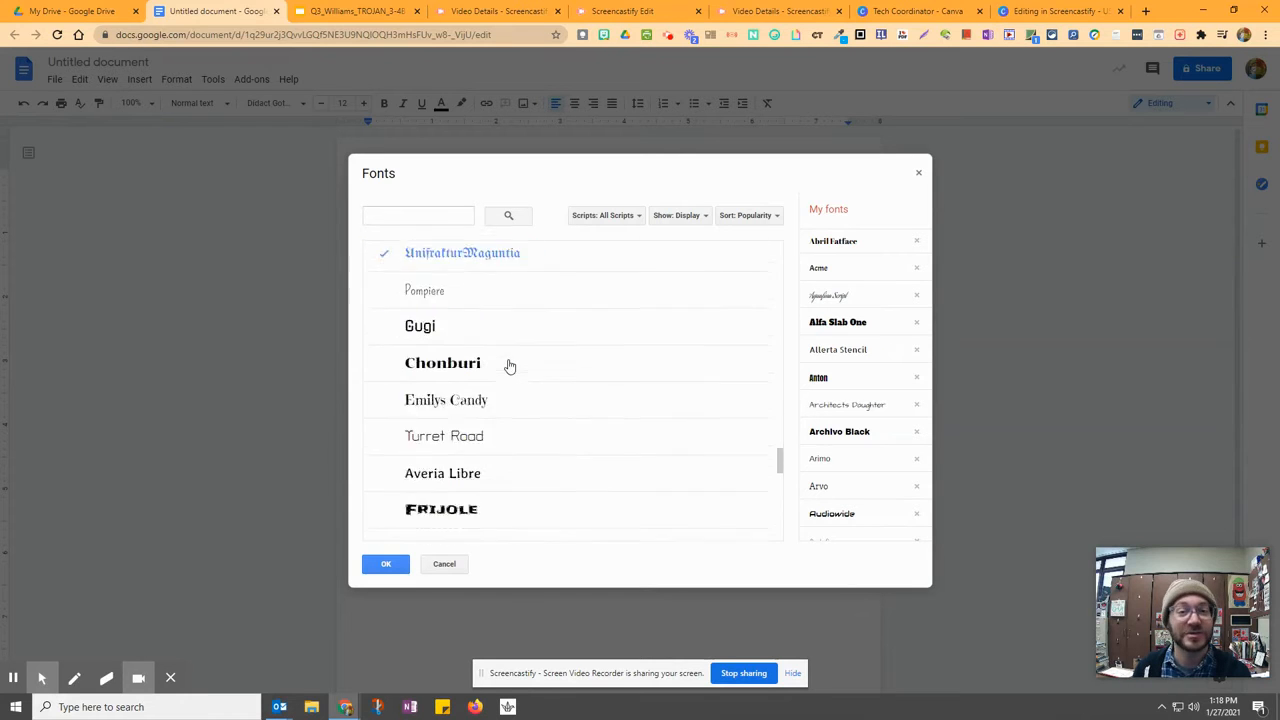
scroll(509, 366, down, 10)
click(398, 565)
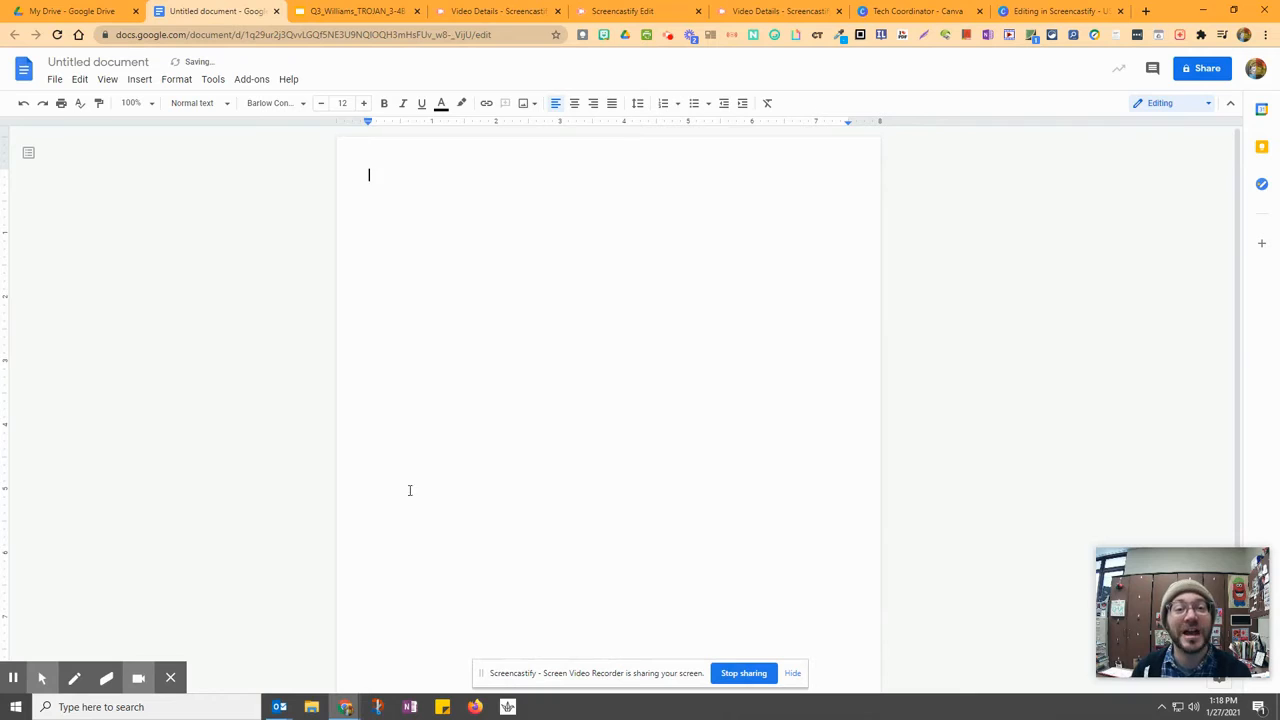
Set the body text font to Didact Gothic at size 12
click(220, 110)
click(423, 185)
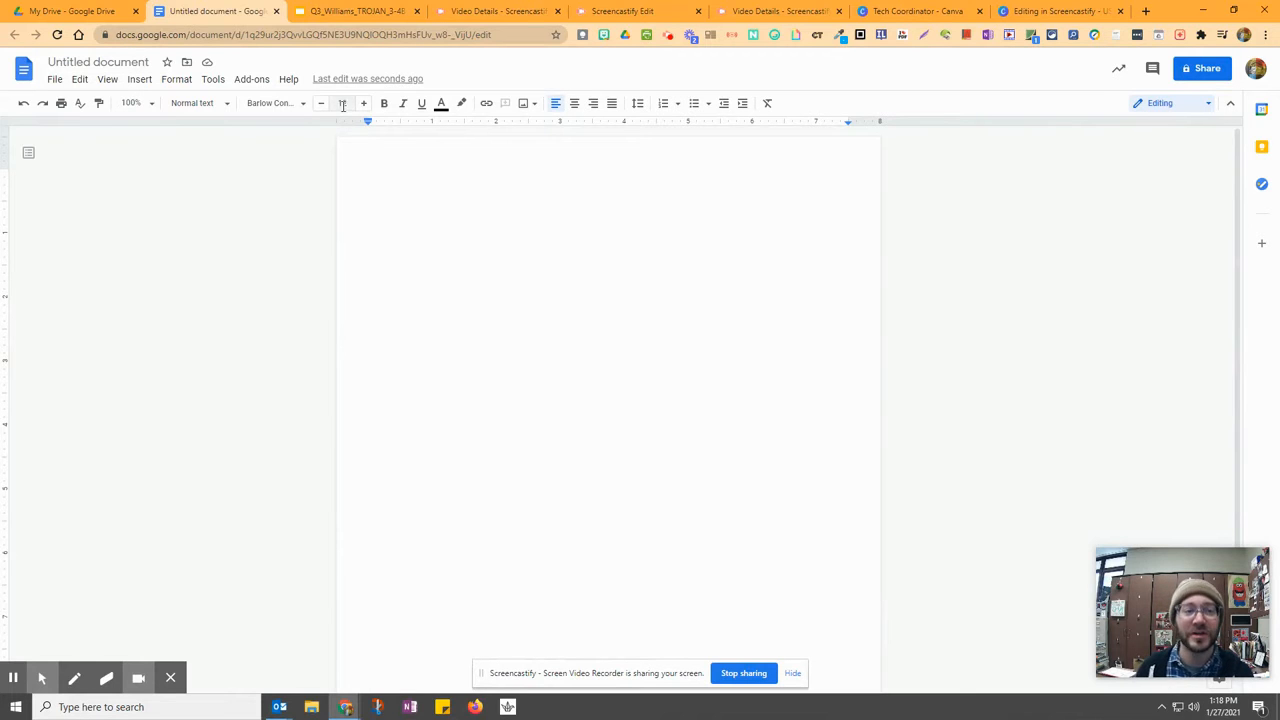
click(363, 103)
click(323, 108)
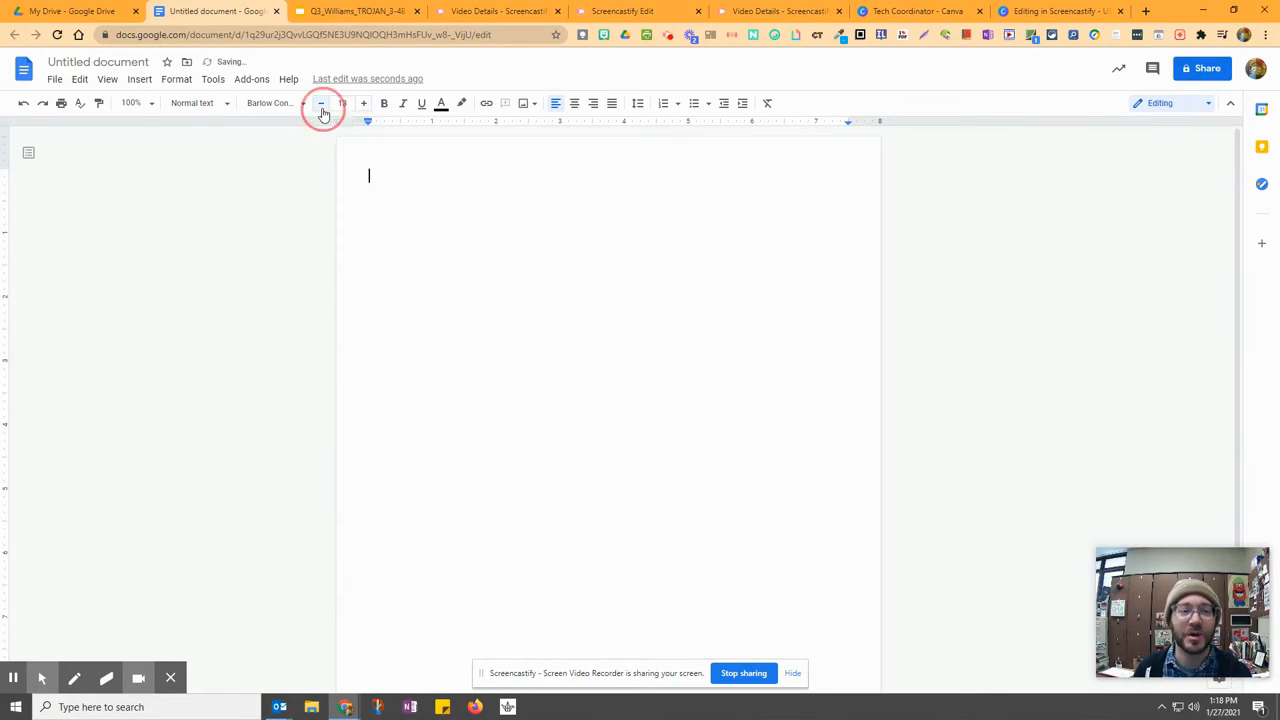
click(282, 110)
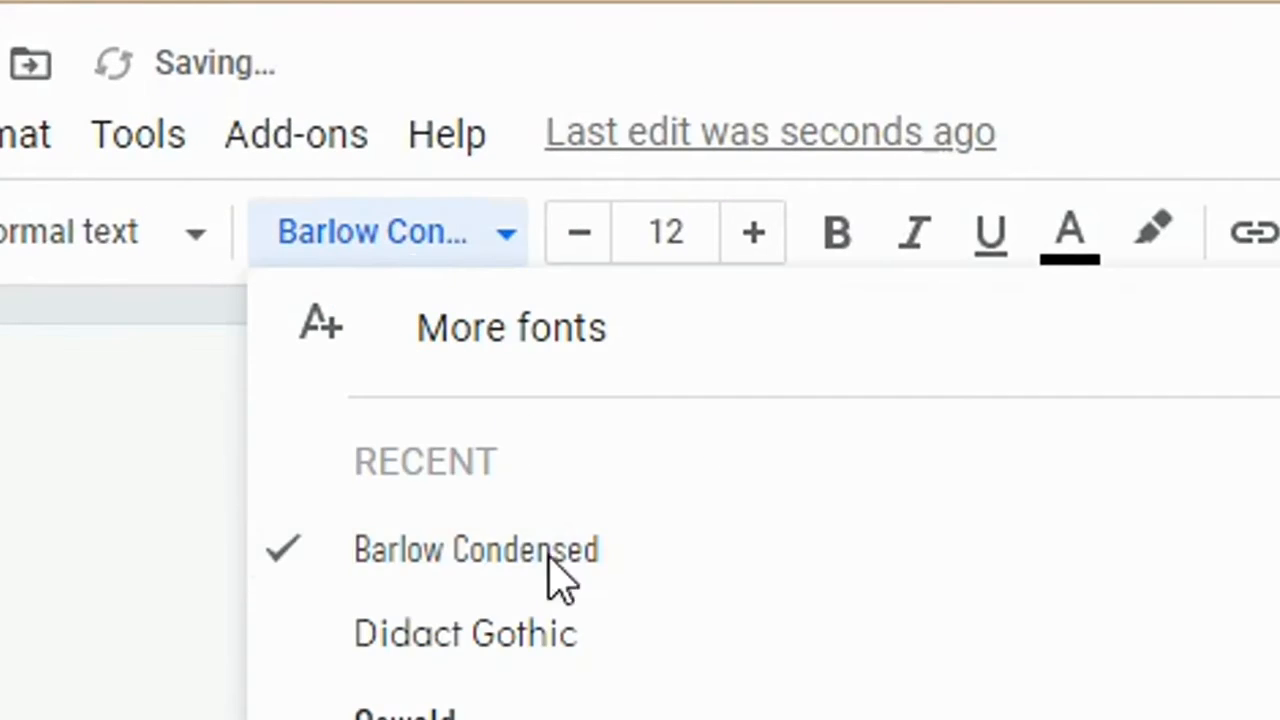
click(572, 645)
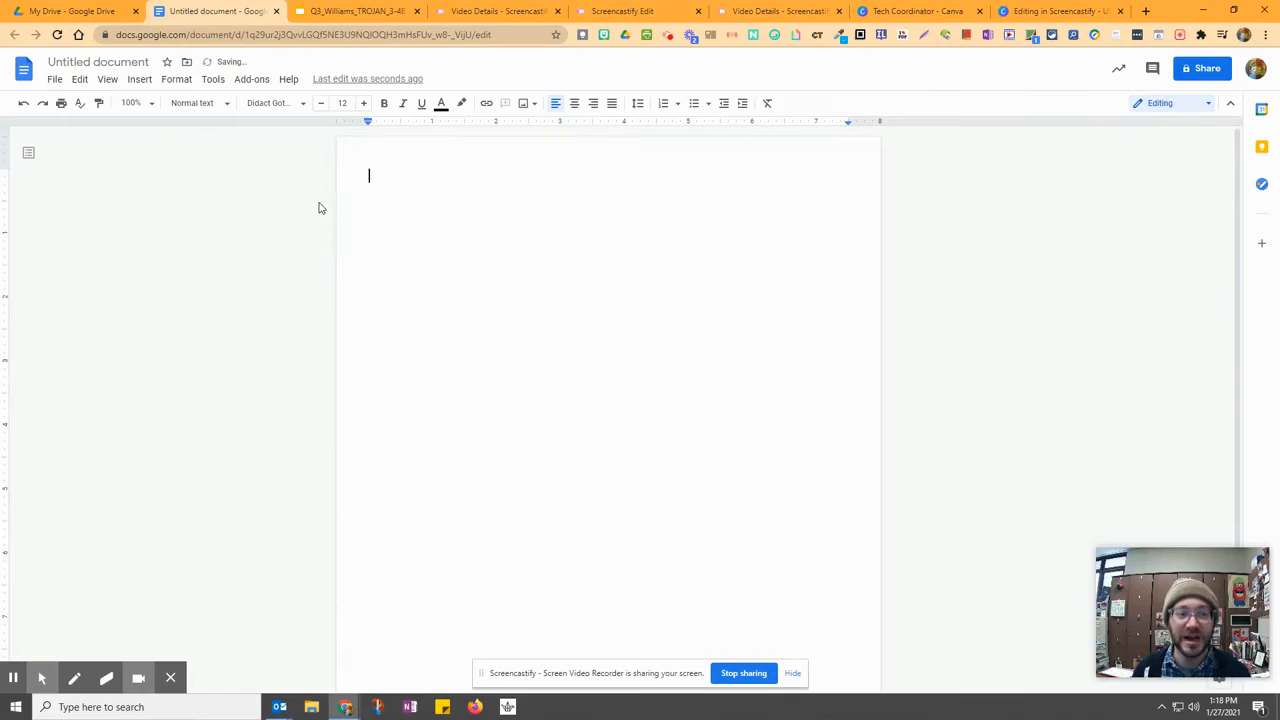
Enter the placeholder line ";alkjd;ladj;fkjds" and apply the Normal text style to it
text(KD:A)
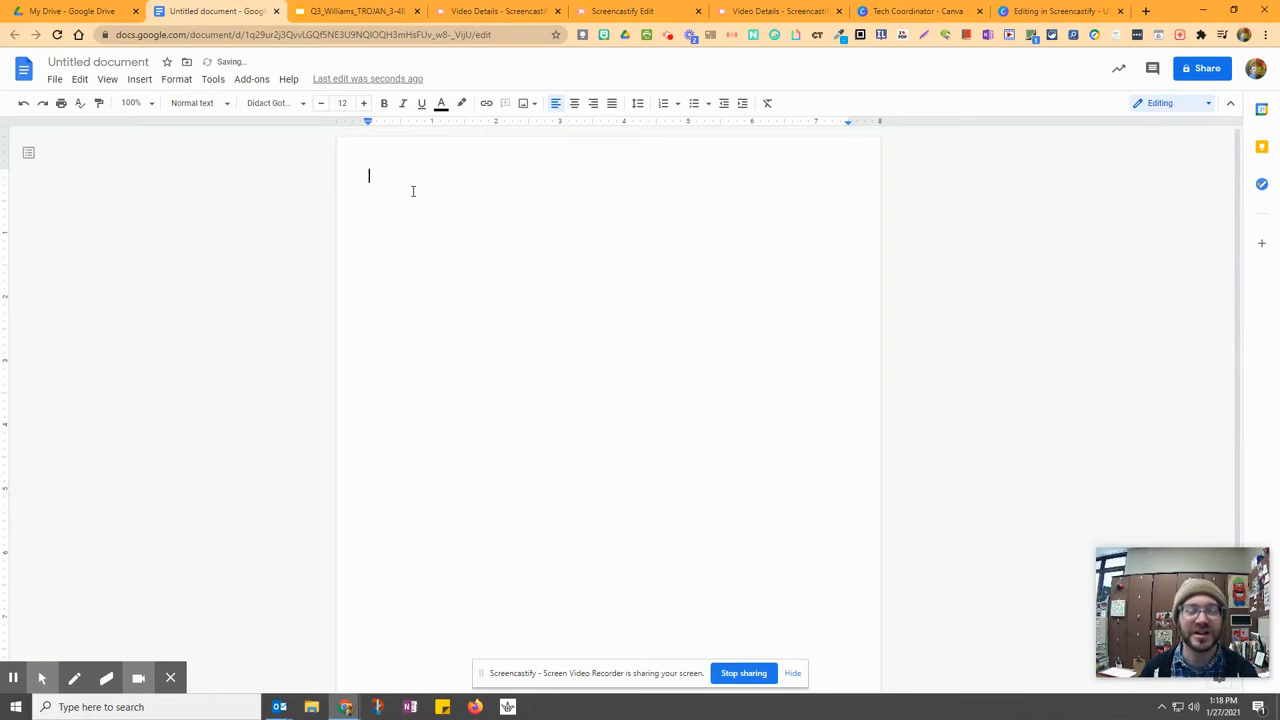
text(;alkjd;adjfkjds)
click(411, 178)
triple_click(411, 178)
click(215, 106)
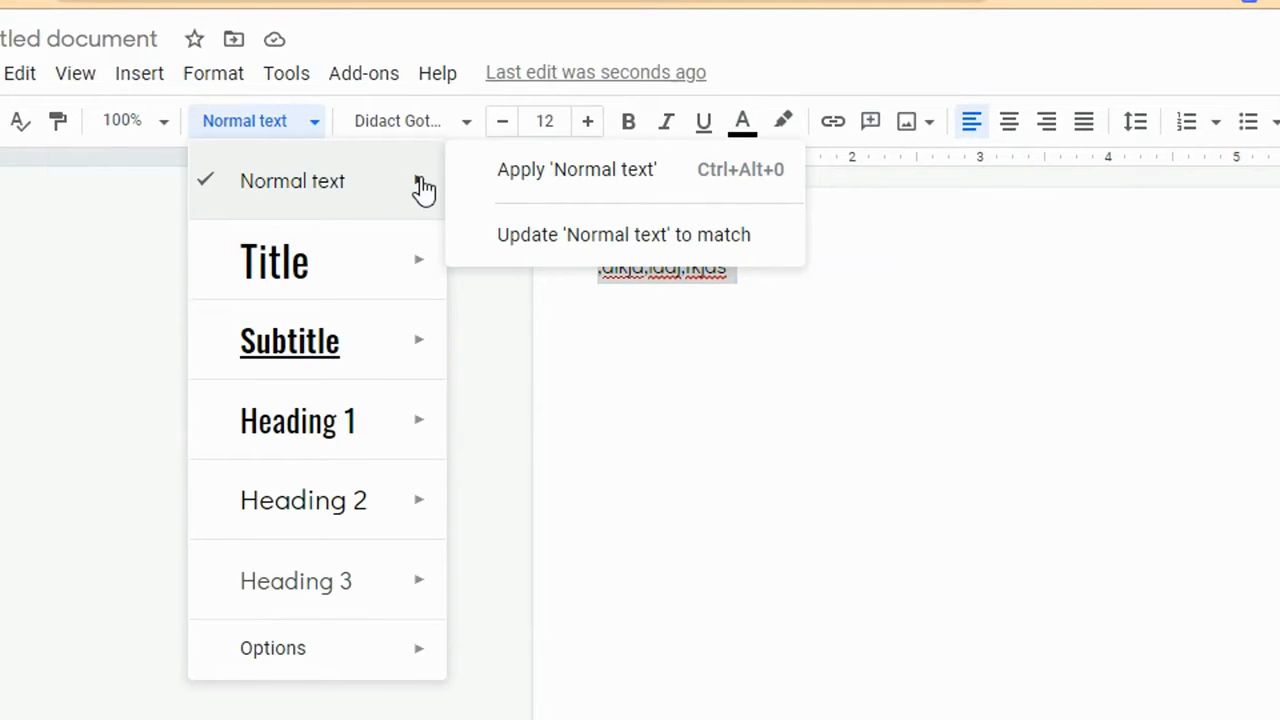
mouse_move(428, 194)
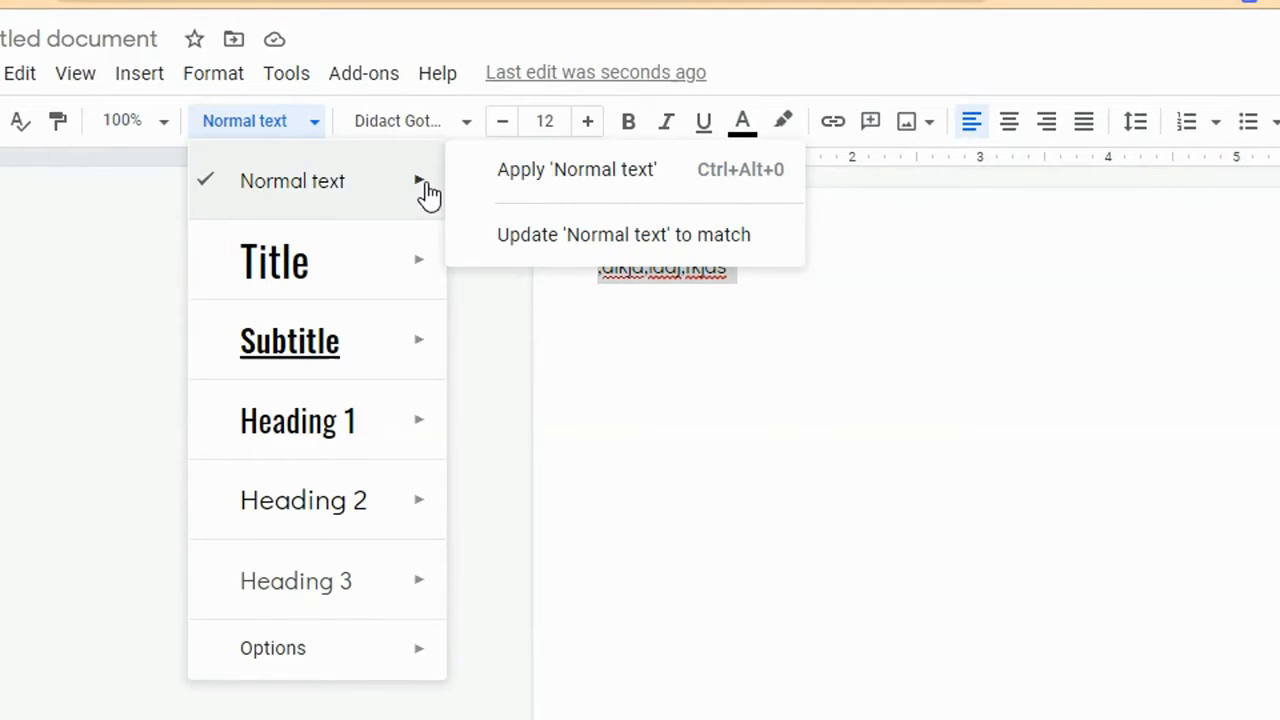
click(520, 190)
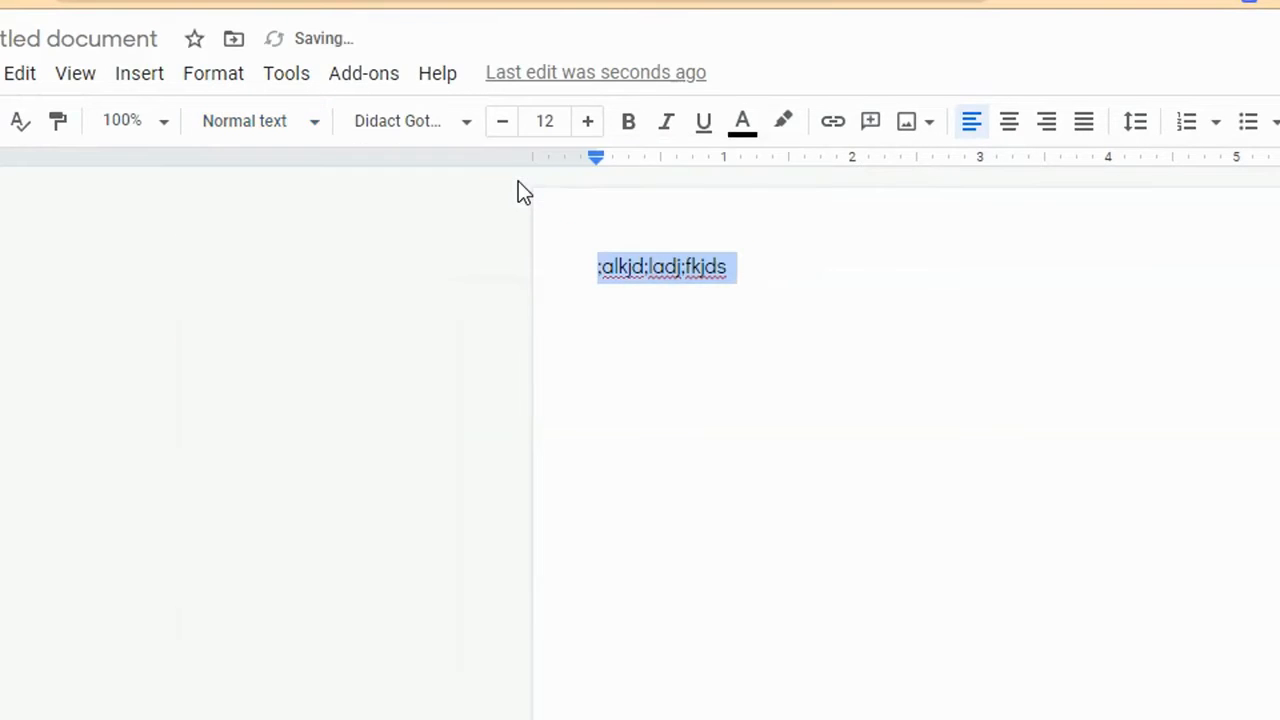
Delete the whole placeholder line from the document
click(381, 178)
click(431, 209)
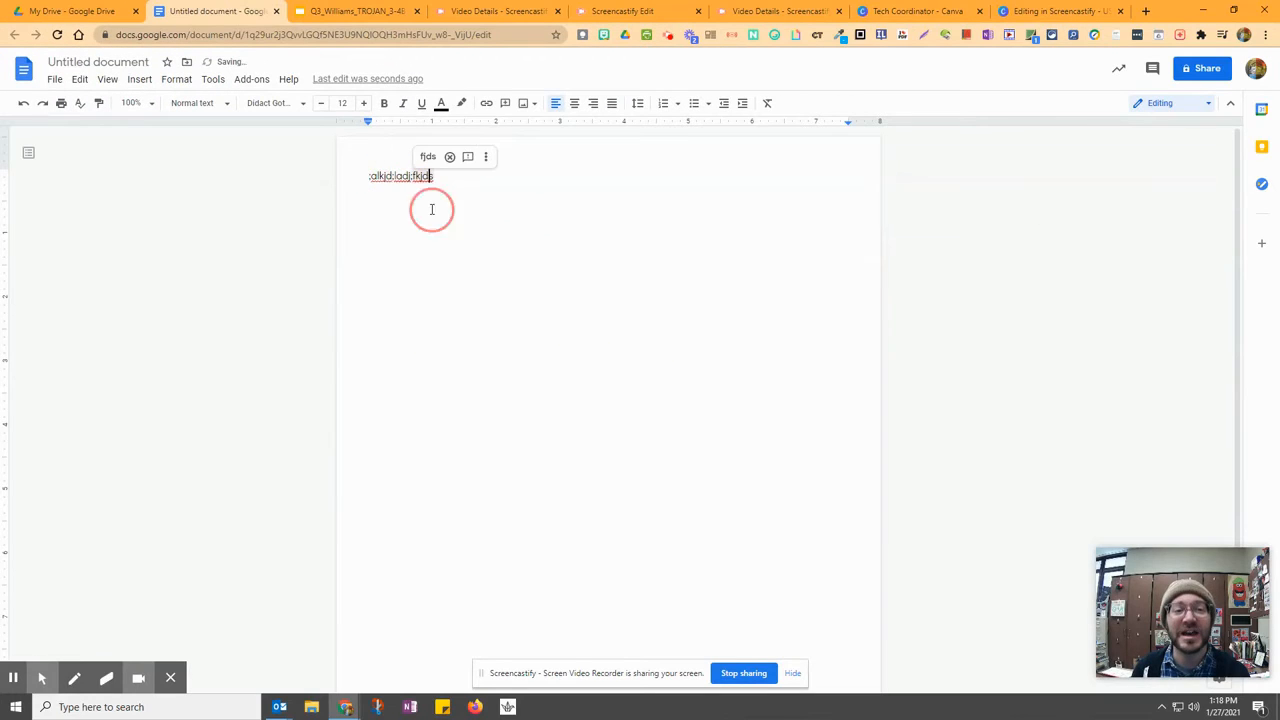
double_click(397, 182)
triple_click(397, 178)
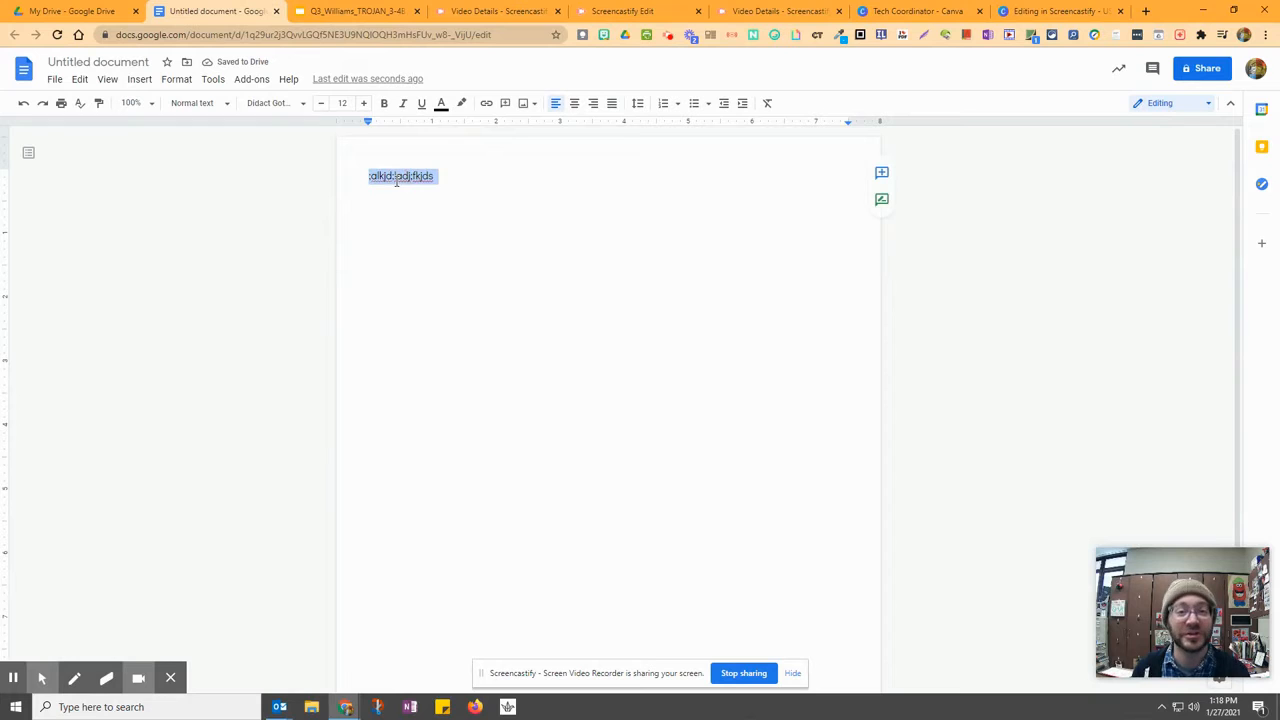
click(397, 180)
triple_click(398, 180)
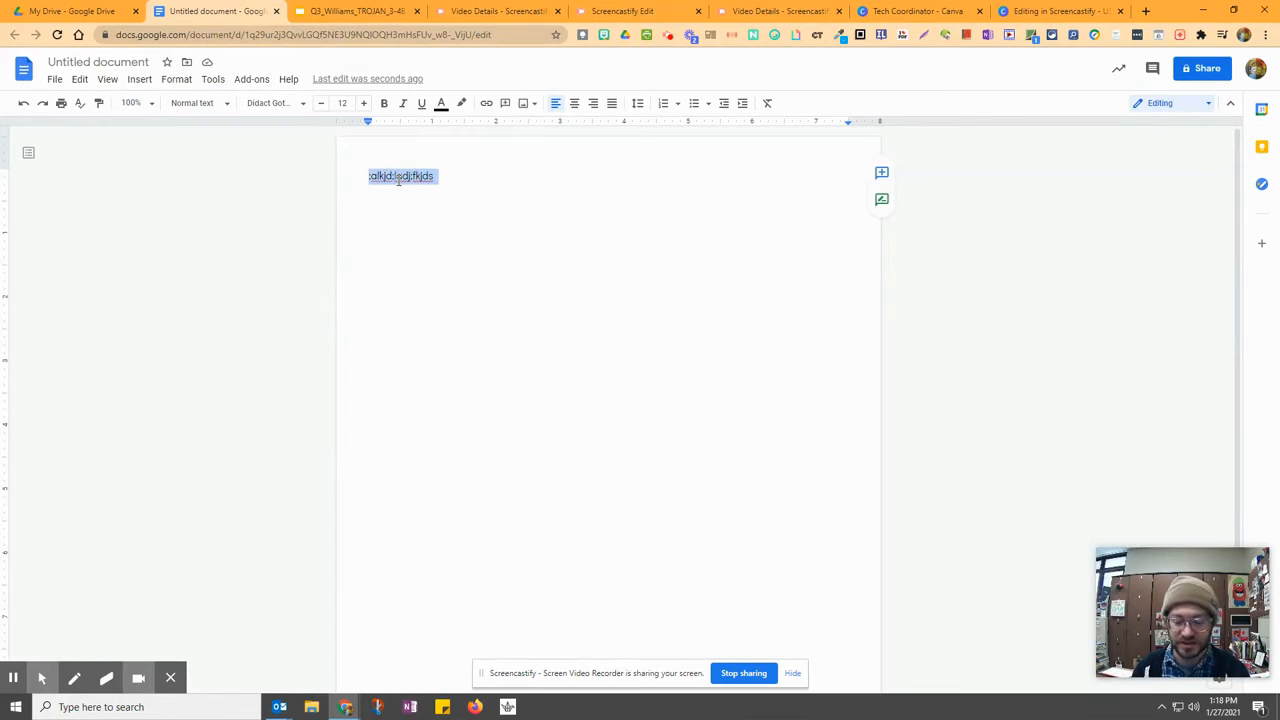
key(BackSpace)
Set the font on the empty line to Oswald at size 18
click(274, 103)
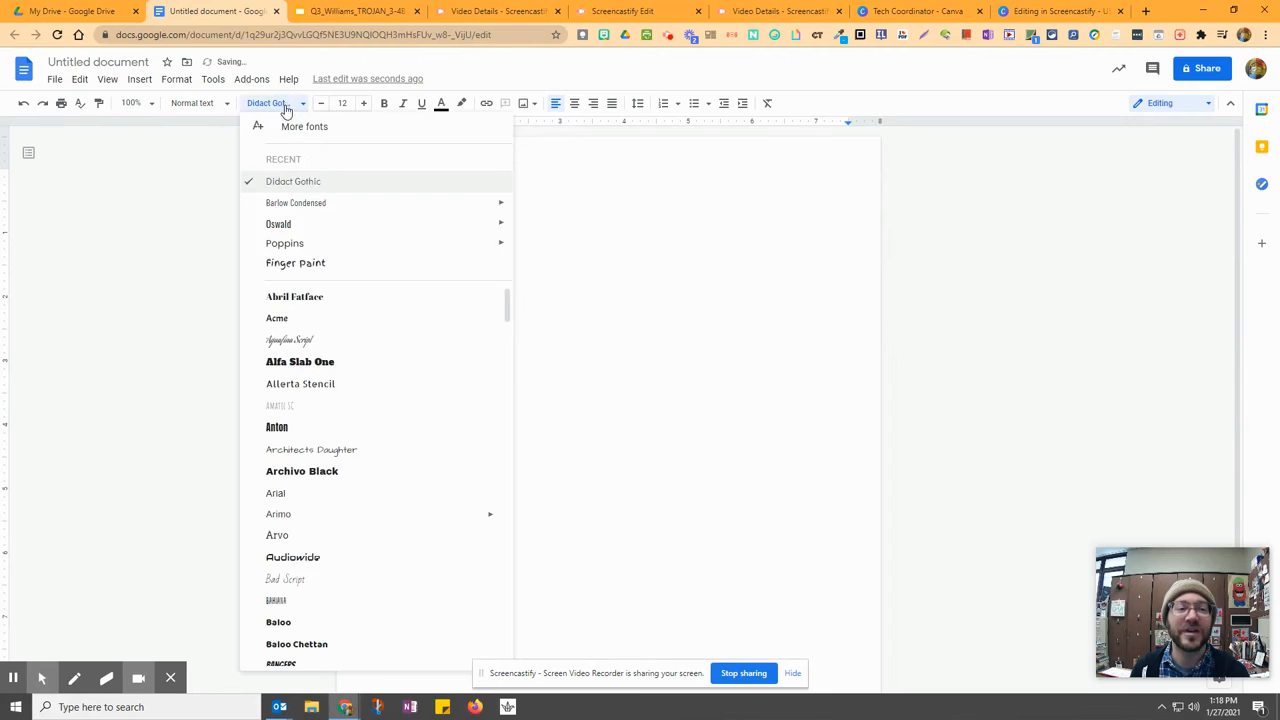
click(230, 105)
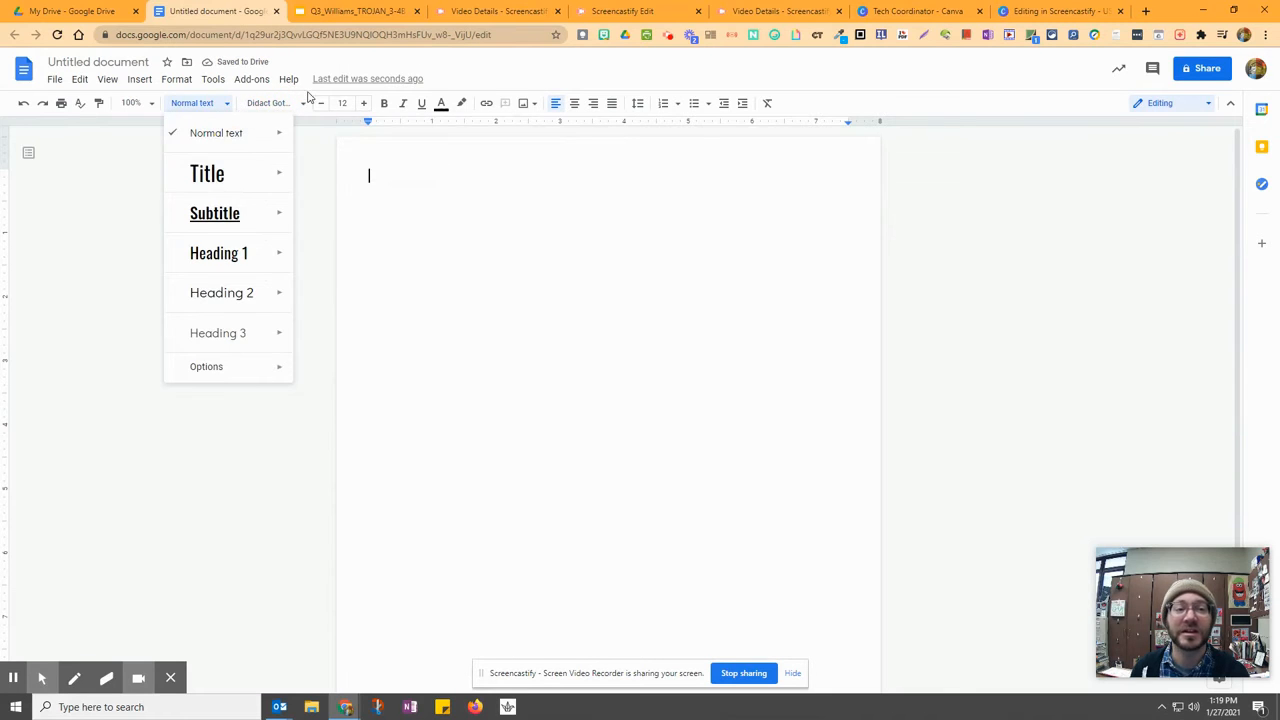
click(277, 104)
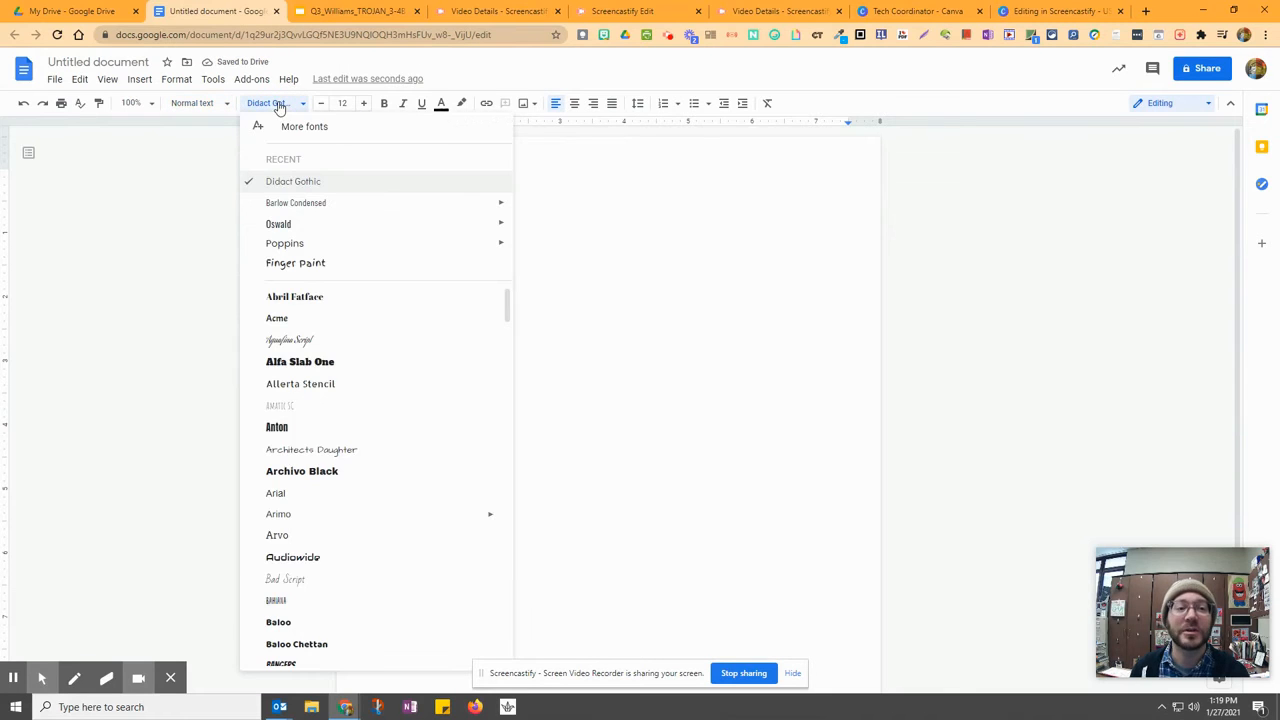
click(354, 226)
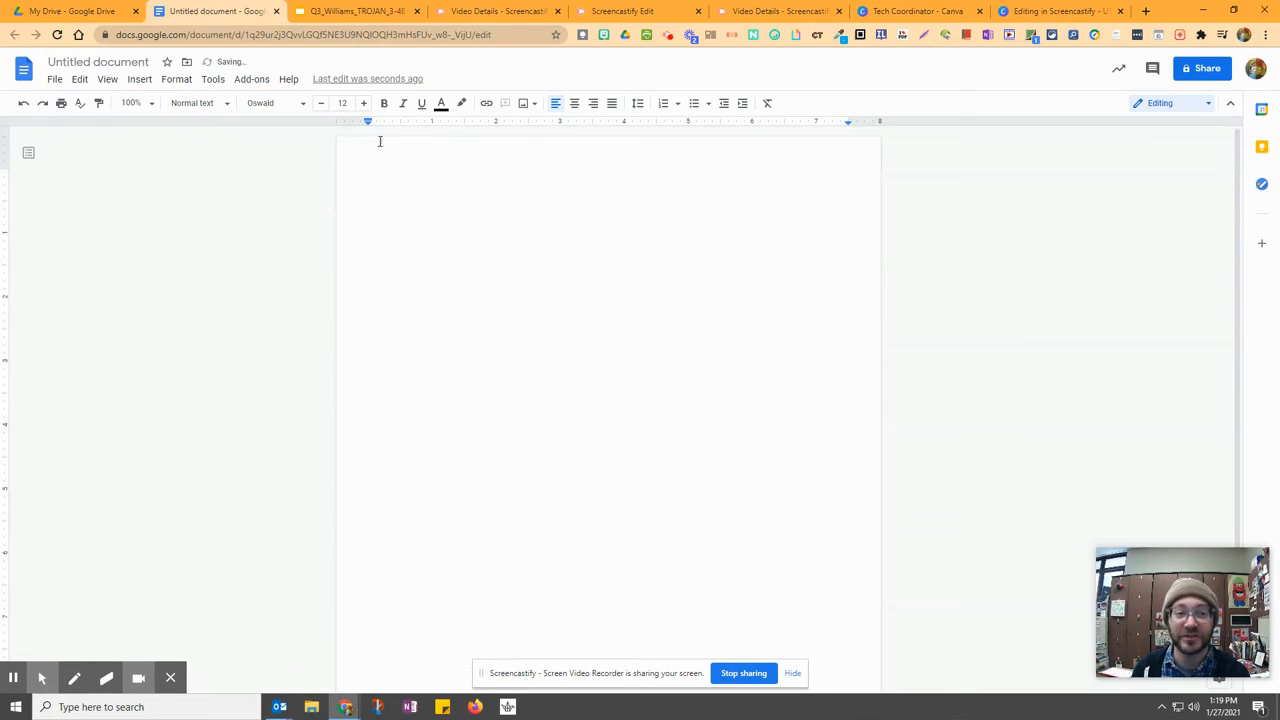
click(366, 106)
click(366, 106)
click(366, 106)
click(366, 106)
click(366, 106)
click(366, 106)
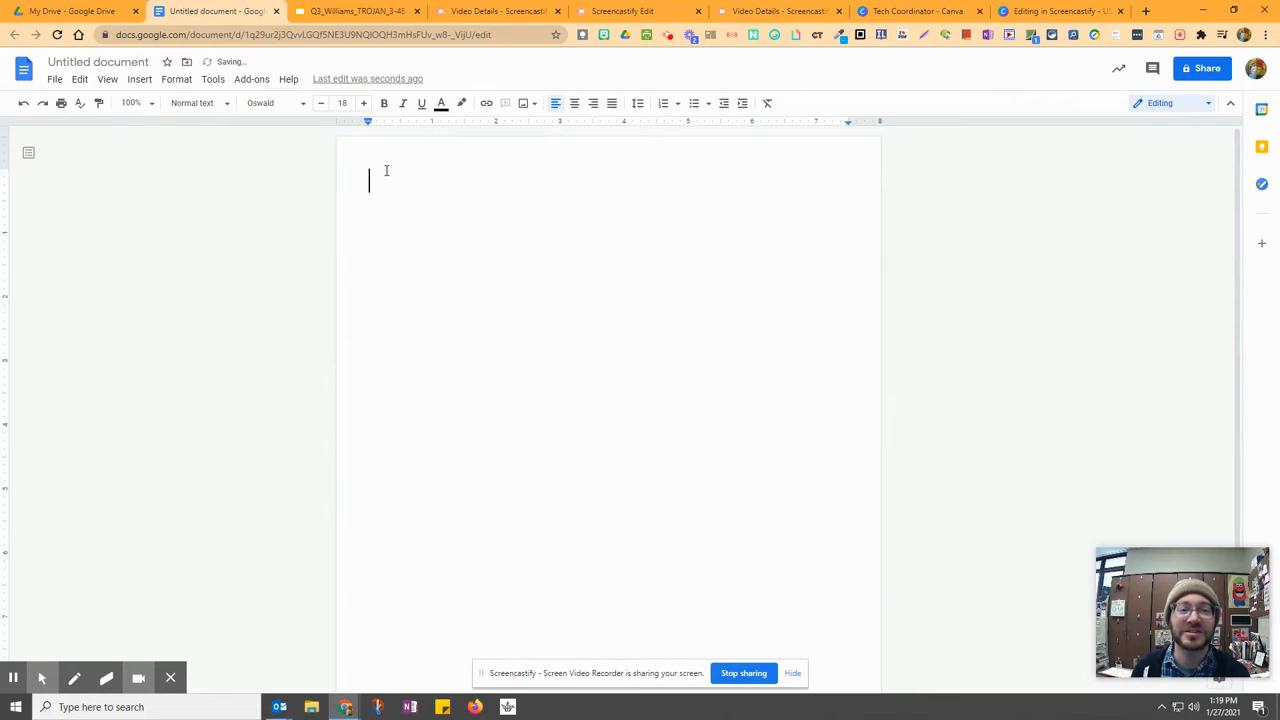
Enter the word "Title" on the first line and enlarge it to size 40
text(Title)
double_click(378, 180)
click(366, 104)
click(366, 104)
click(366, 104)
click(366, 104)
click(366, 104)
click(366, 104)
click(366, 104)
click(366, 104)
click(366, 104)
click(366, 104)
click(366, 104)
click(366, 104)
click(366, 104)
click(366, 104)
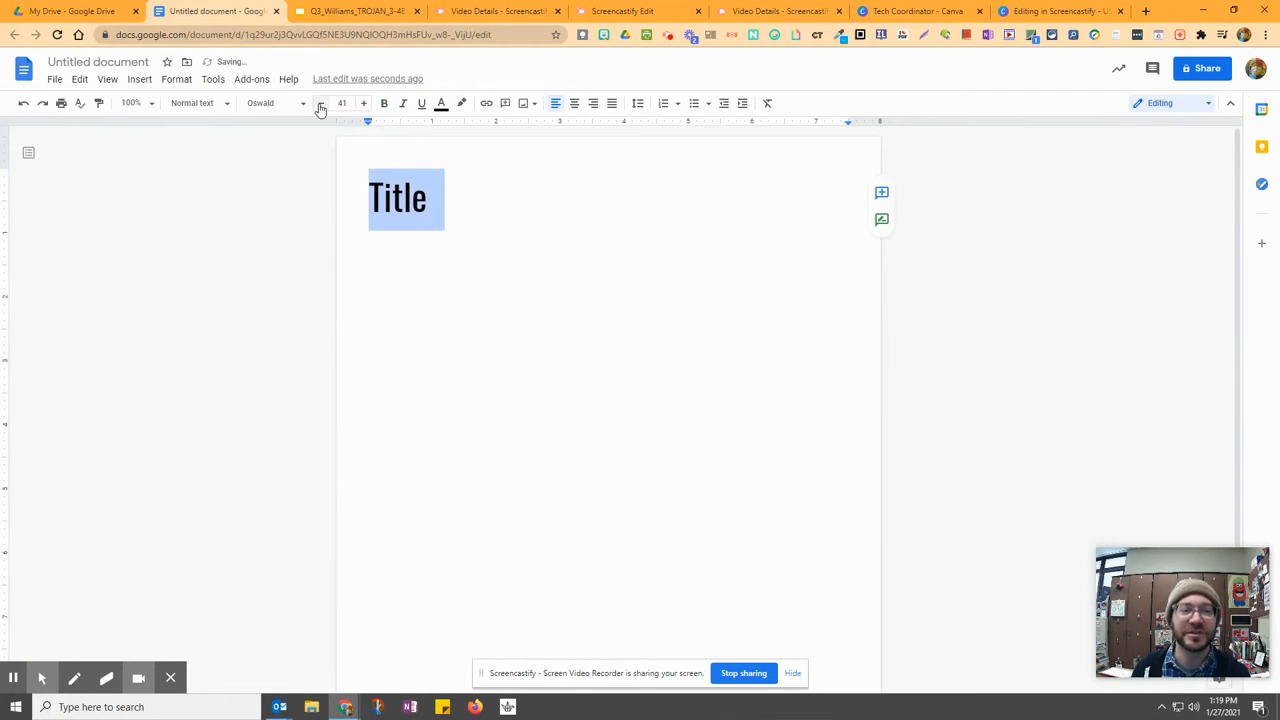
click(320, 104)
Bring up the Title style's options for applying or updating it while the word "Title" is selected
click(222, 105)
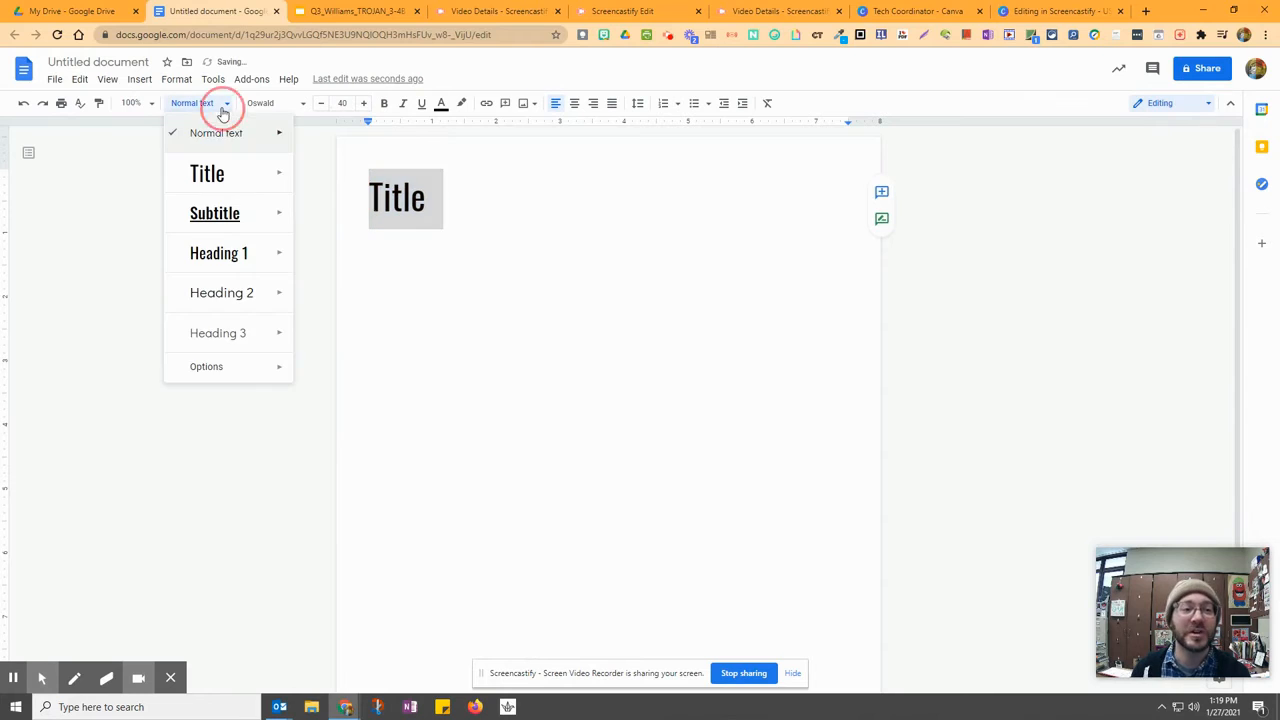
mouse_move(268, 192)
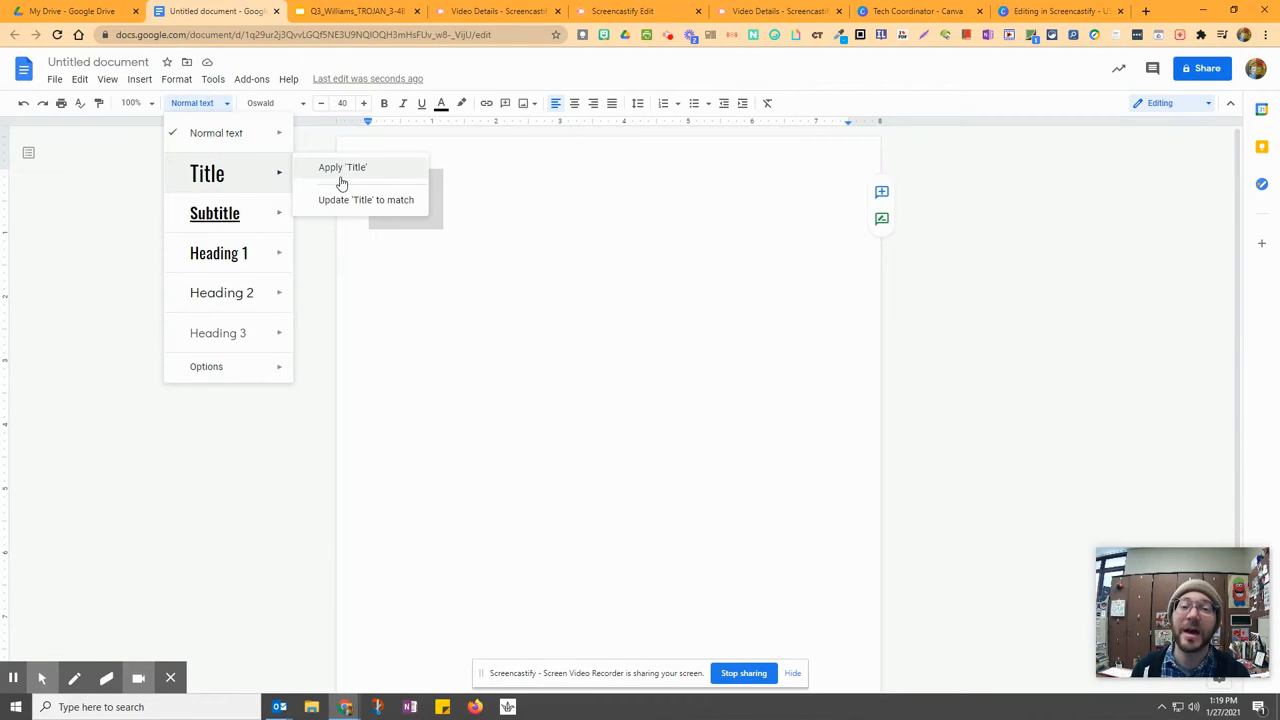
click(340, 170)
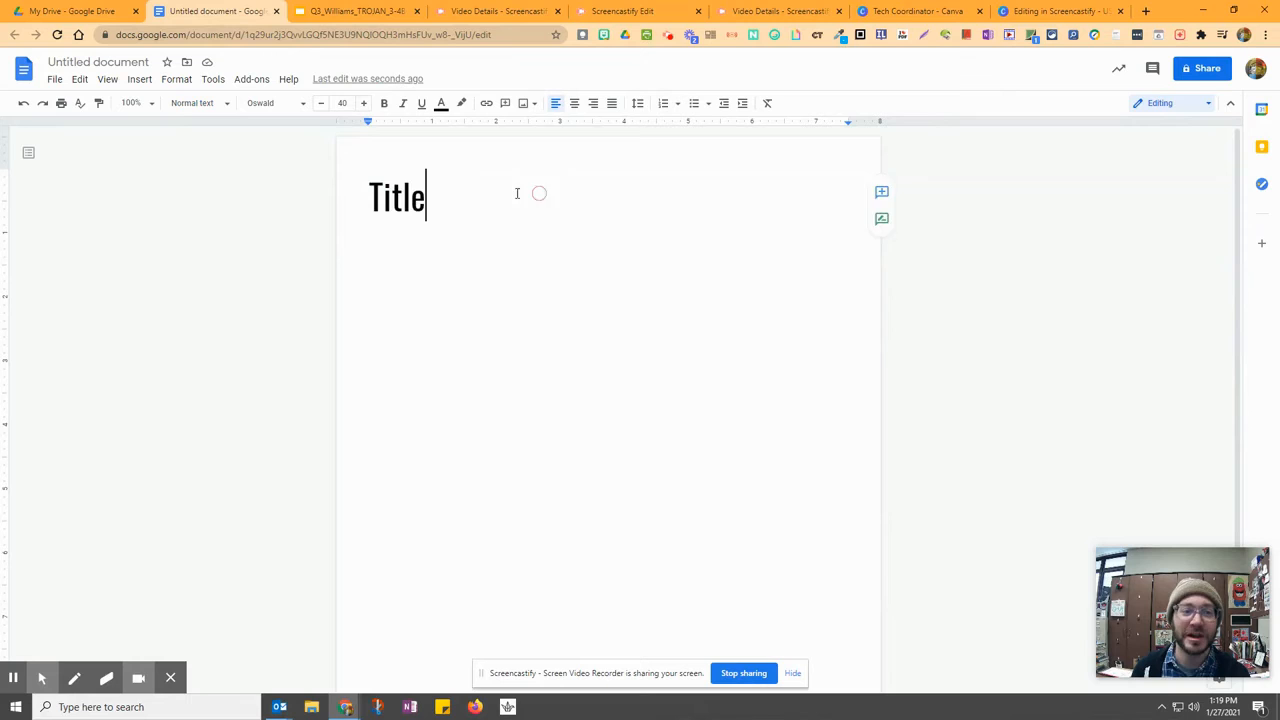
Delete the word "Title" from the first line and enter it again
double_click(418, 199)
key(BackSpace)
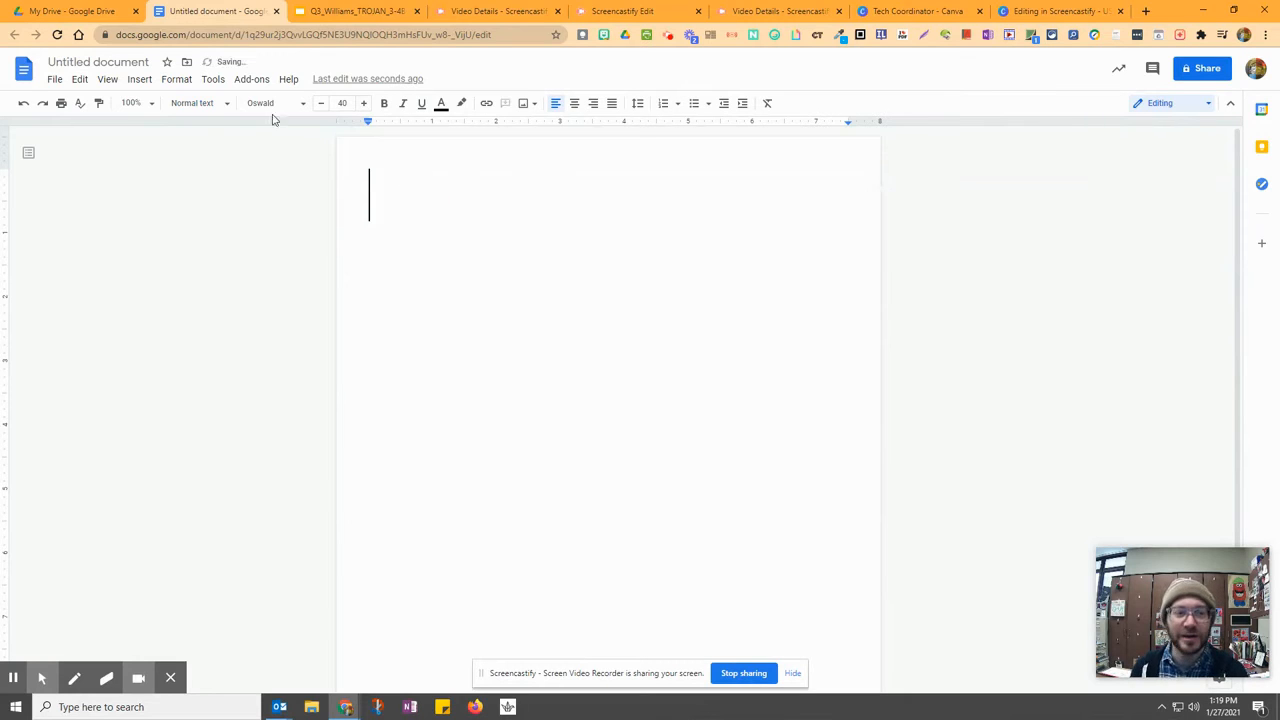
click(212, 103)
mouse_move(235, 225)
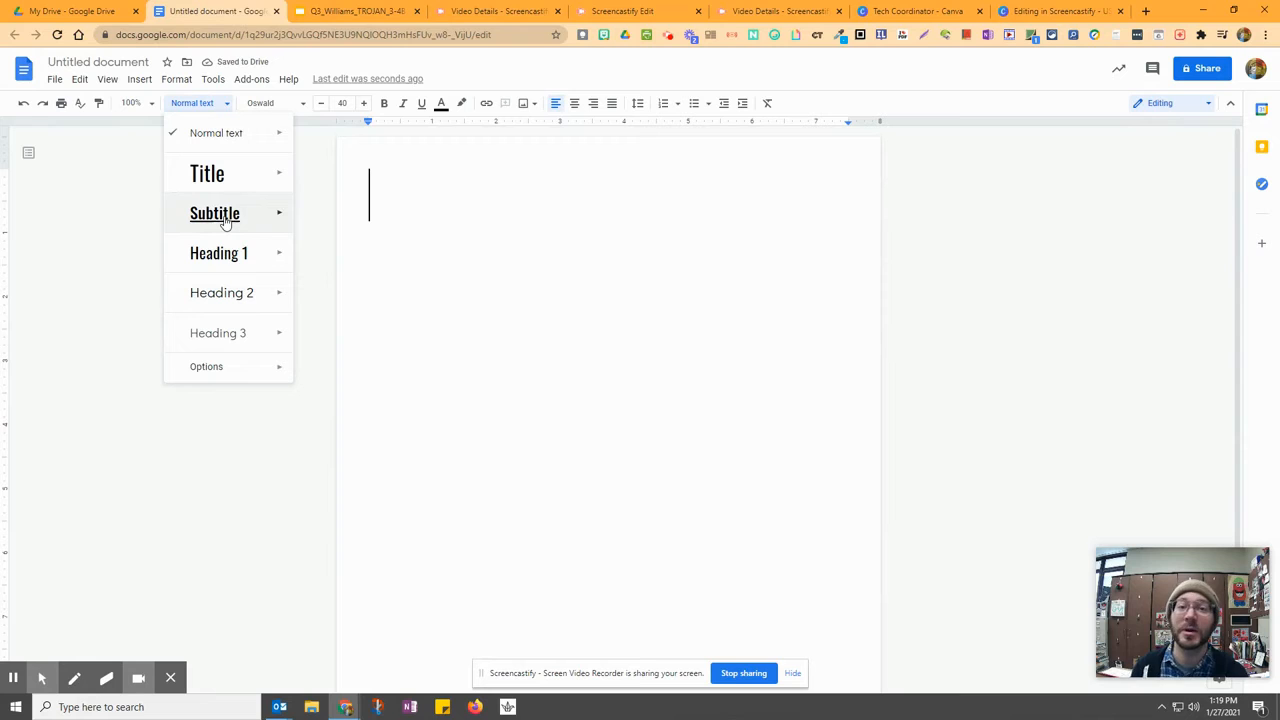
click(417, 165)
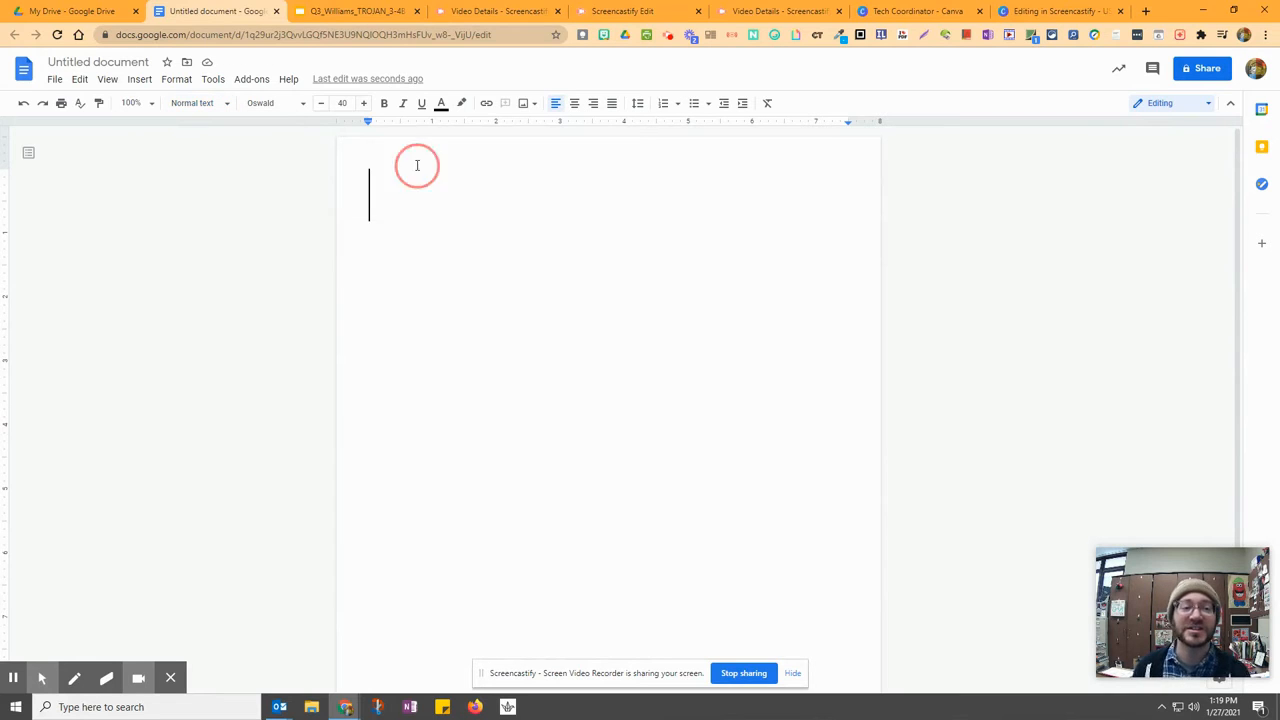
text(Title)
Reduce the word "Title" to size 25 and make it bold and italic
double_click(412, 187)
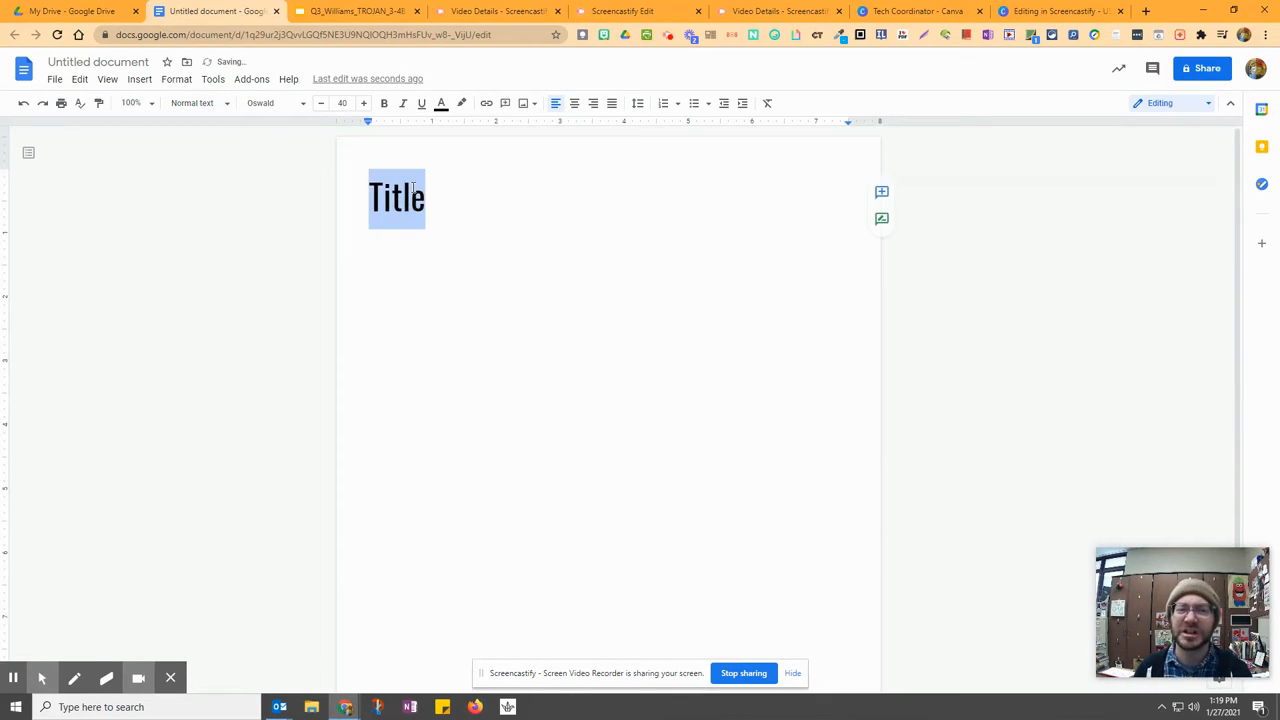
click(321, 104)
click(321, 104)
click(321, 104)
click(321, 104)
click(321, 104)
click(321, 104)
click(321, 104)
click(321, 104)
click(321, 104)
click(321, 104)
click(321, 104)
click(321, 104)
click(321, 104)
click(321, 104)
click(321, 104)
click(384, 104)
click(403, 104)
click(464, 194)
Select the bold italic word and view the option for updating the Subtitle style to match it
double_click(365, 178)
click(212, 105)
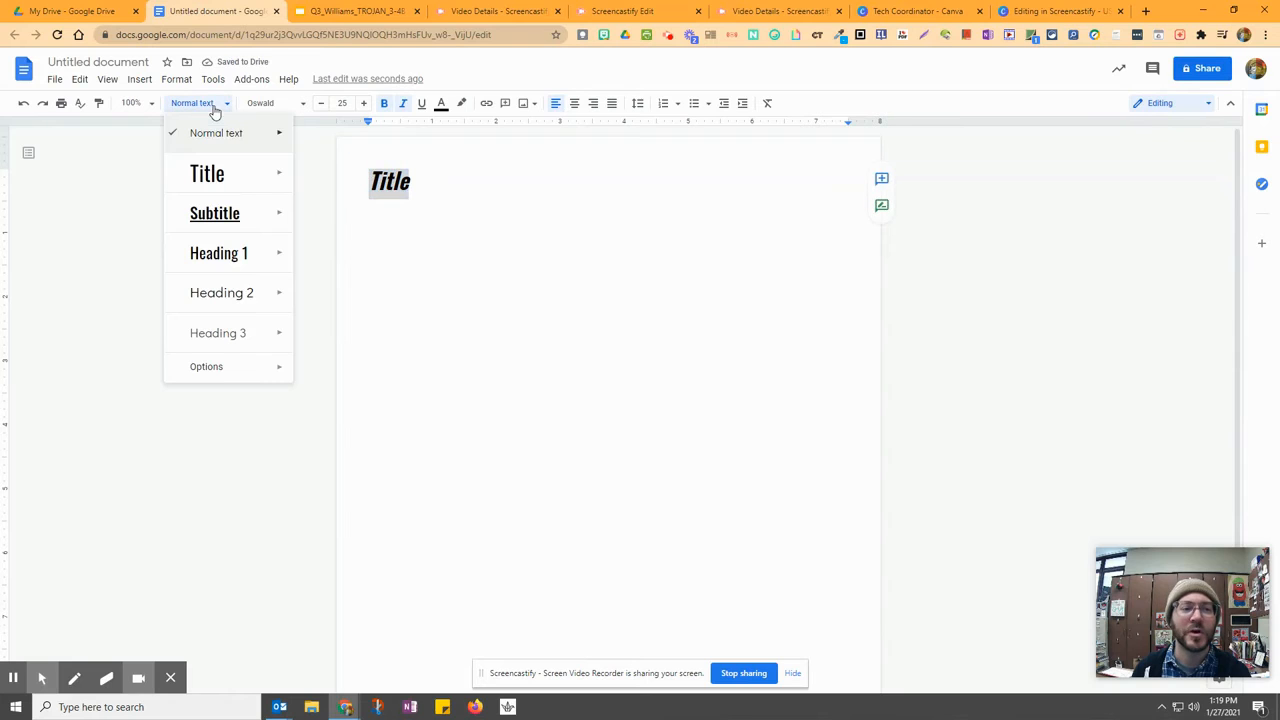
mouse_move(251, 220)
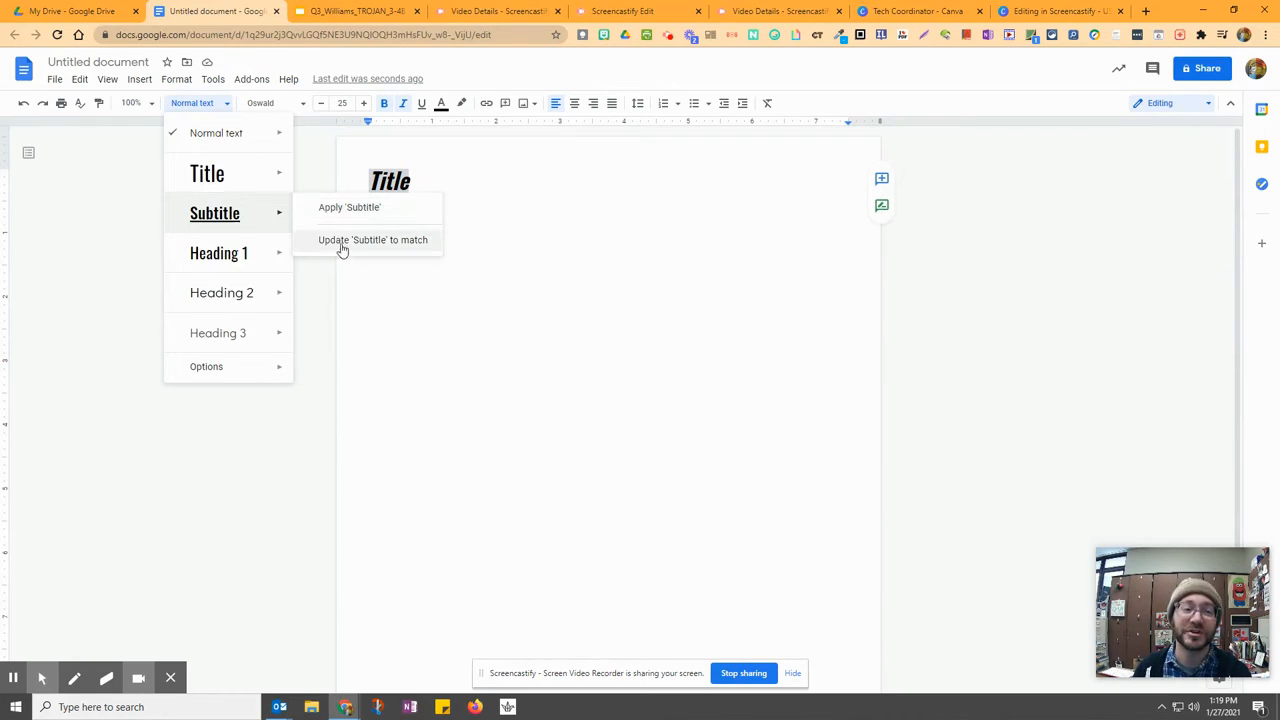
click(517, 244)
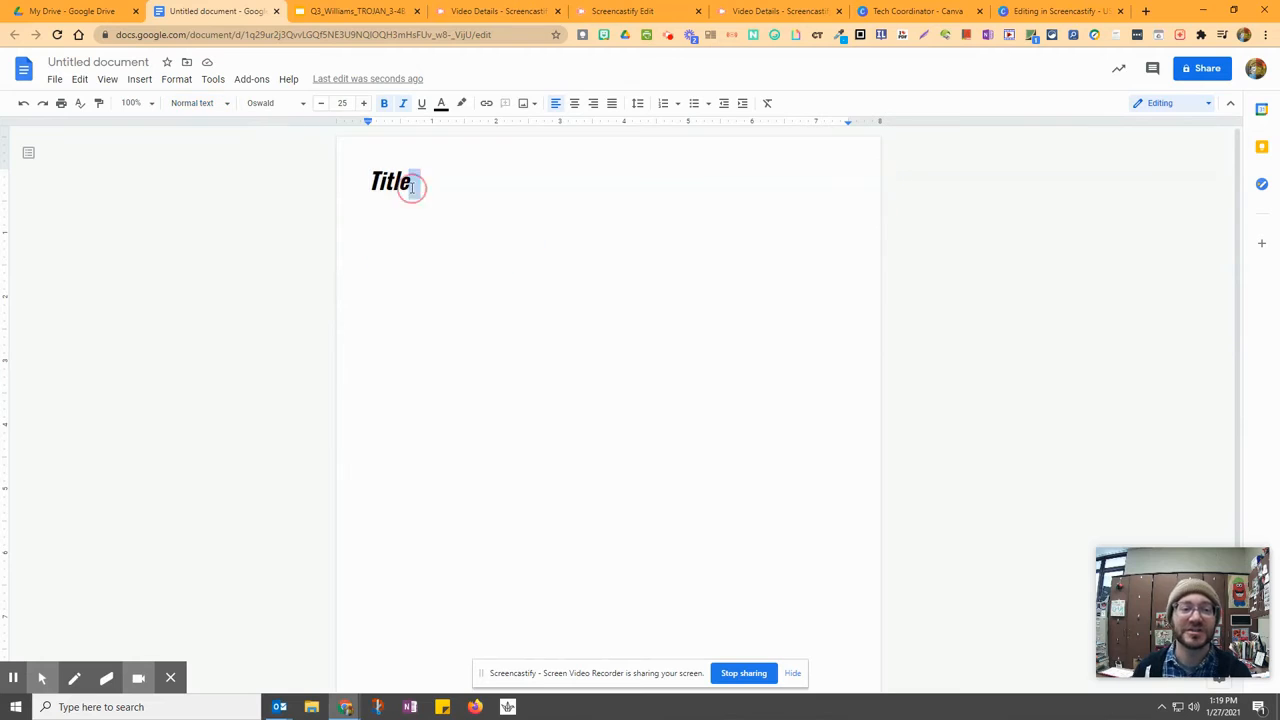
Delete the word "Title" so the first line is empty
double_click(396, 183)
key(BackSpace)
click(509, 211)
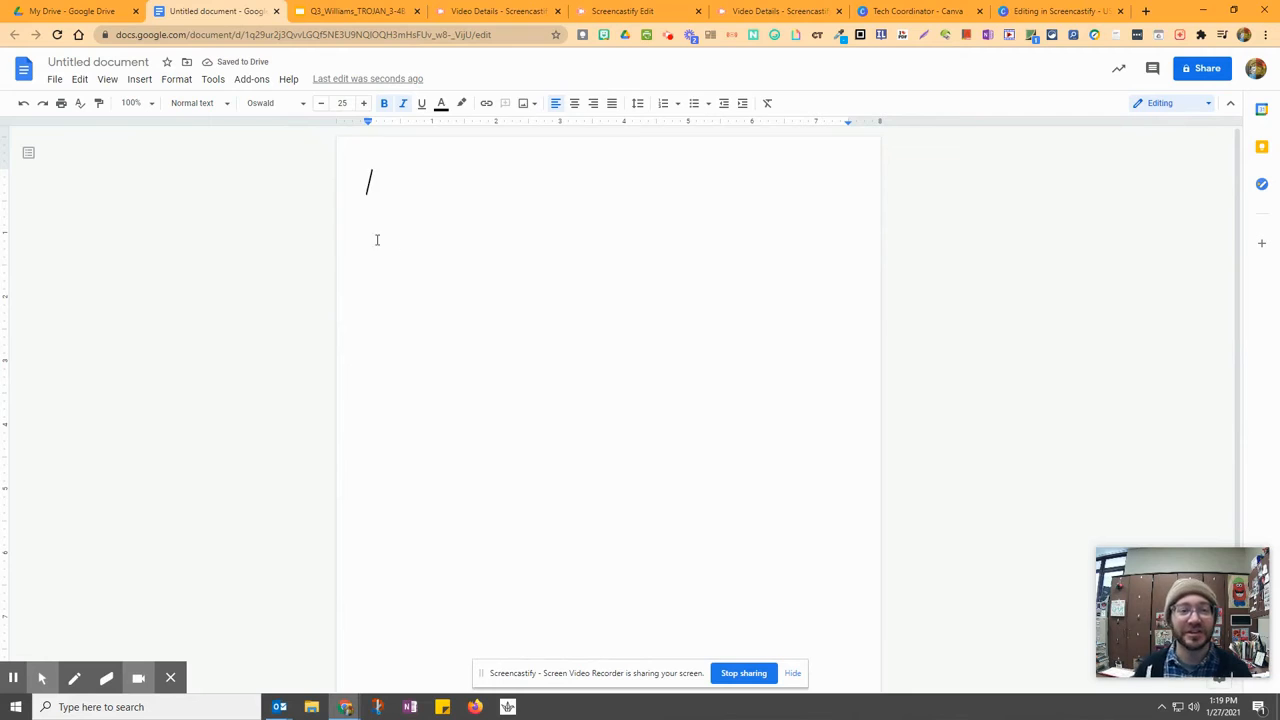
Set the font to Barlow Condensed and enter the placeholder line "a;kdjf;alsdjf;lasdjf;lsdjfkl"
click(280, 104)
click(306, 220)
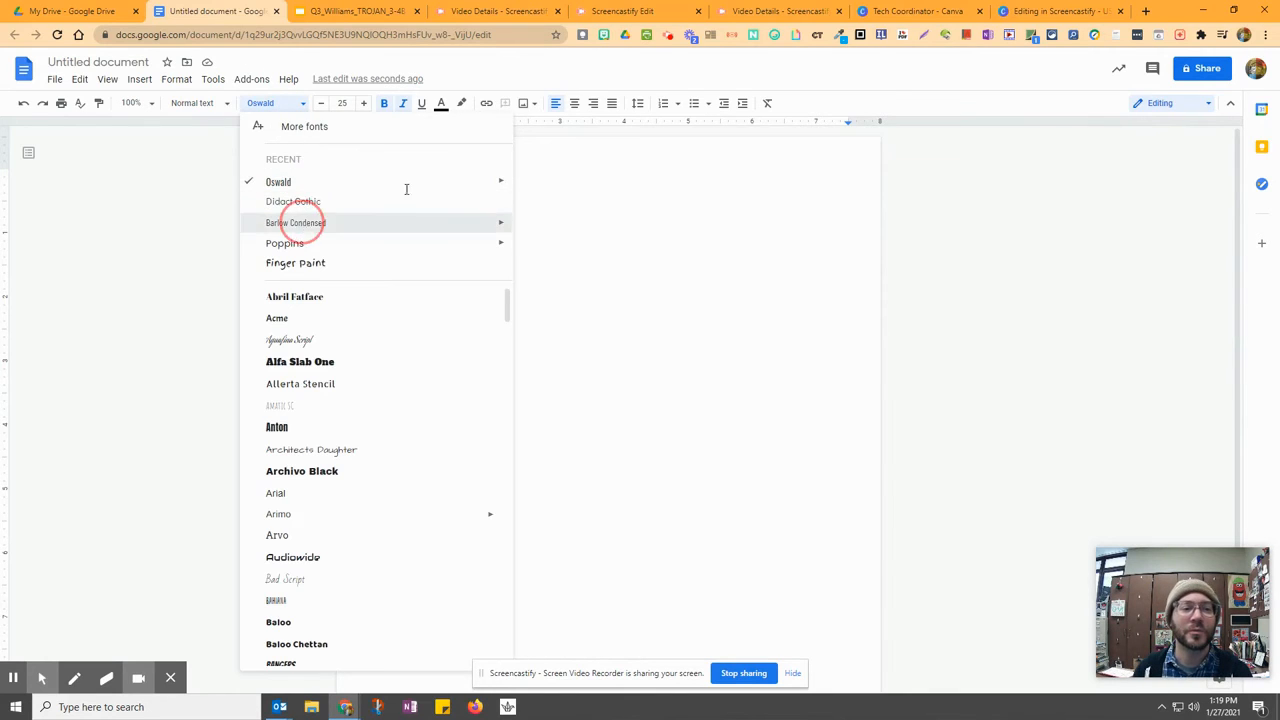
text(a;kdjf;alsdjf;lasdjf;lsdjfkl)
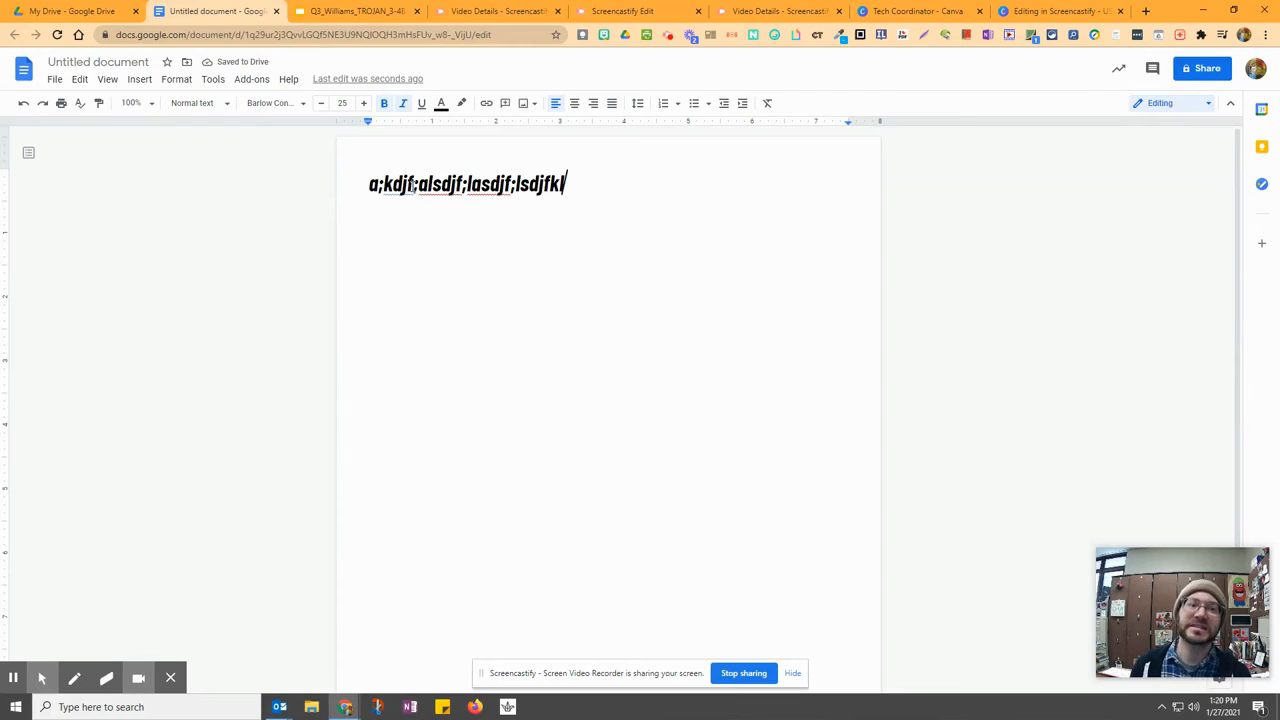
Apply the Normal text style to the whole placeholder line
triple_click(411, 186)
click(190, 104)
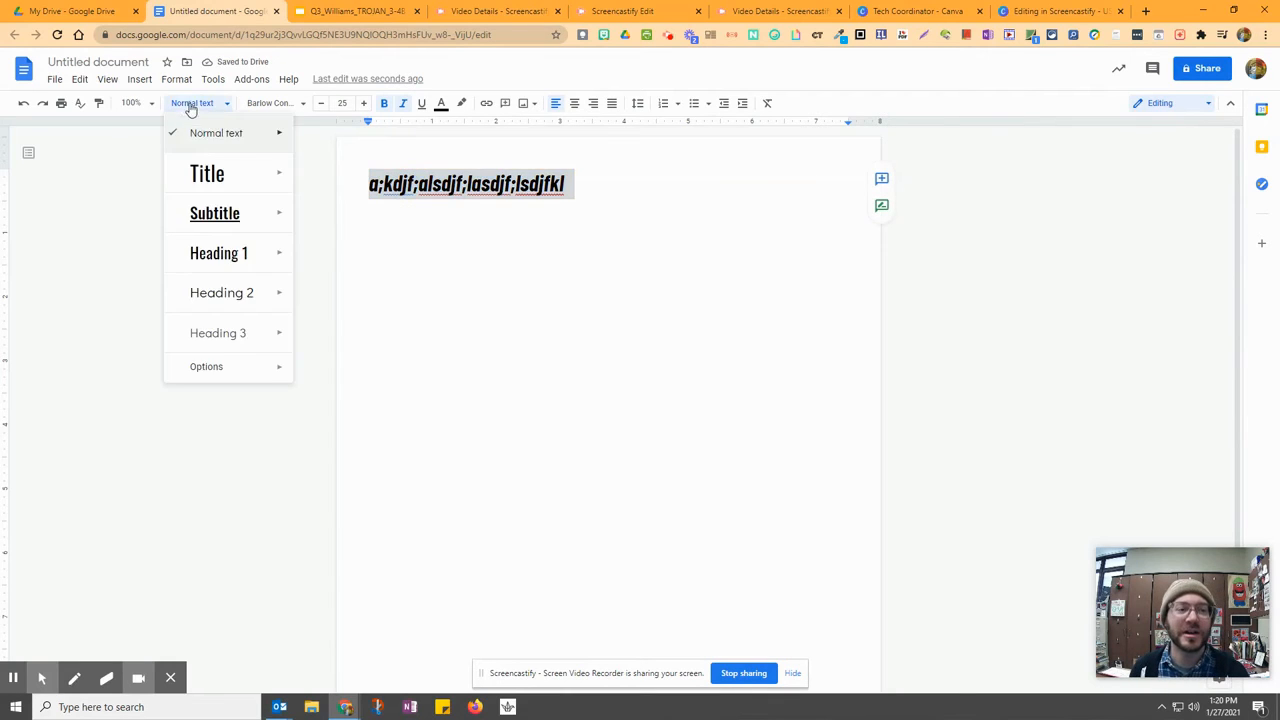
click(202, 148)
click(440, 251)
Replace the placeholder line with "VOLCANO NOTES", followed by "Directions", a blank line, "1. Question" and "2. Question"
click(410, 176)
triple_click(410, 176)
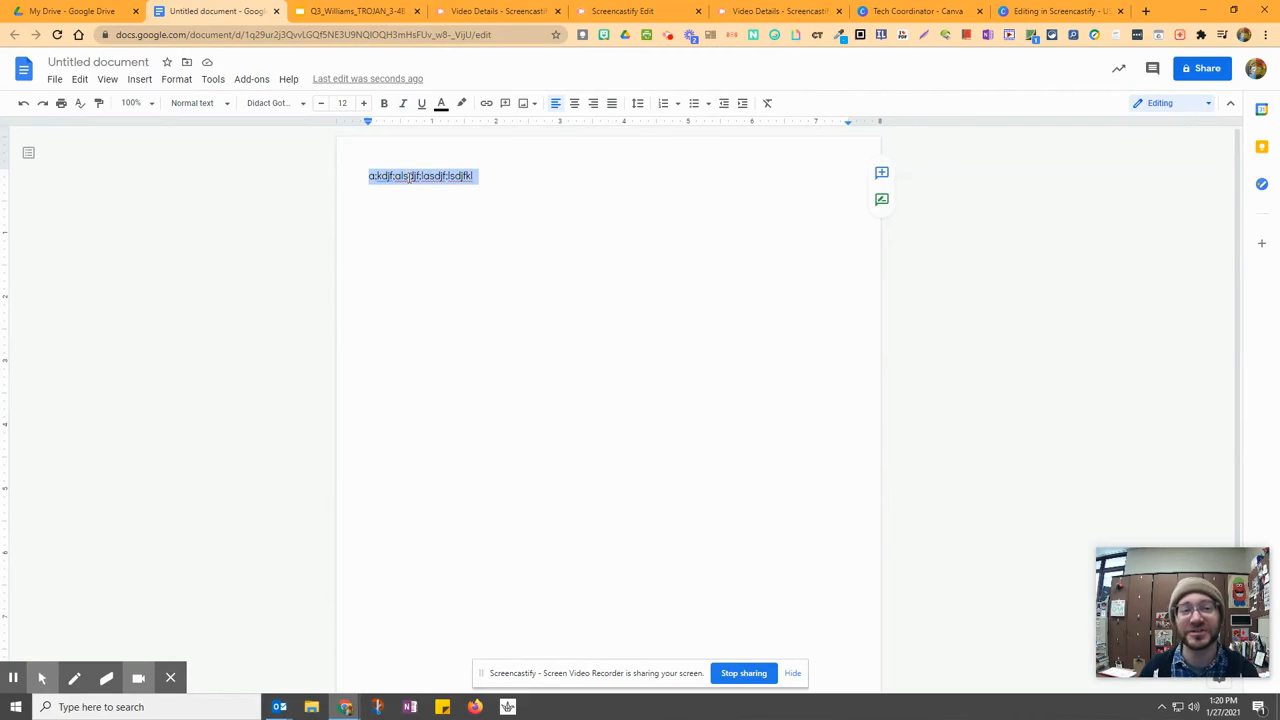
text(VOLCANO NOTES)
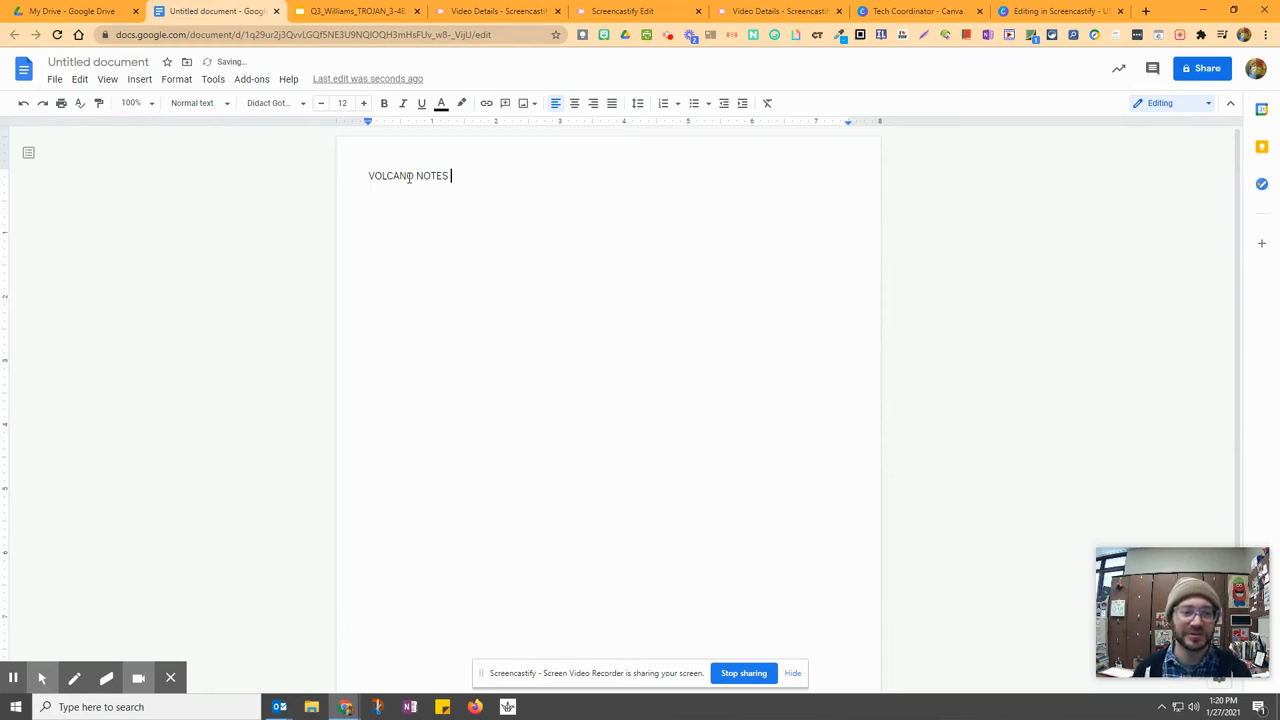
text(Directions)
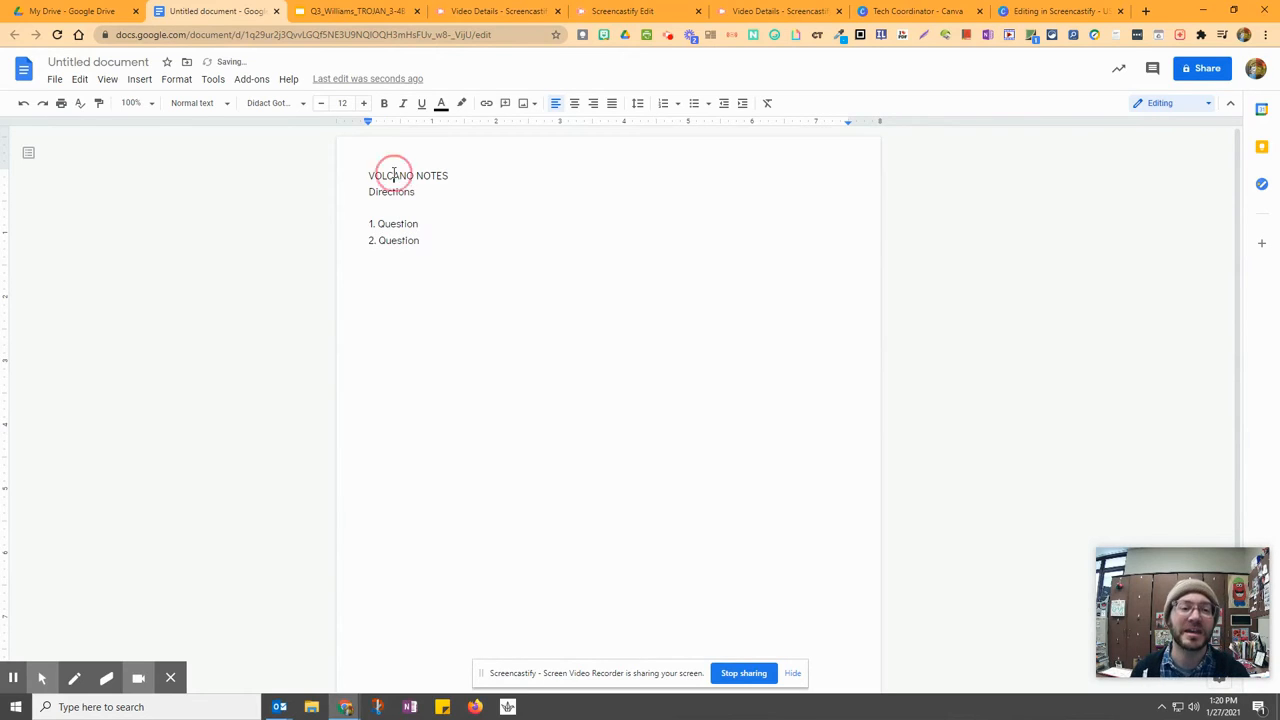
Apply the Title style to the "VOLCANO NOTES" line
triple_click(393, 173)
click(214, 103)
click(214, 180)
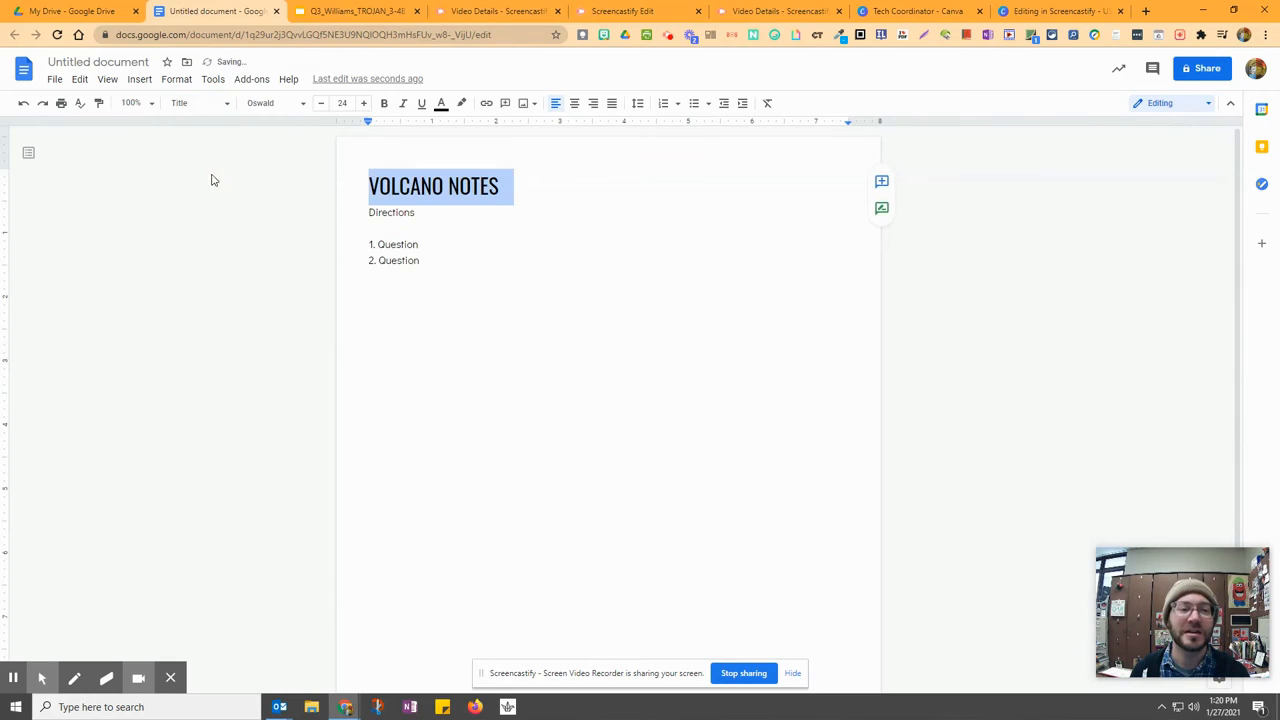
Apply the Heading 1 style to both numbered question lines
triple_click(380, 246)
click(195, 105)
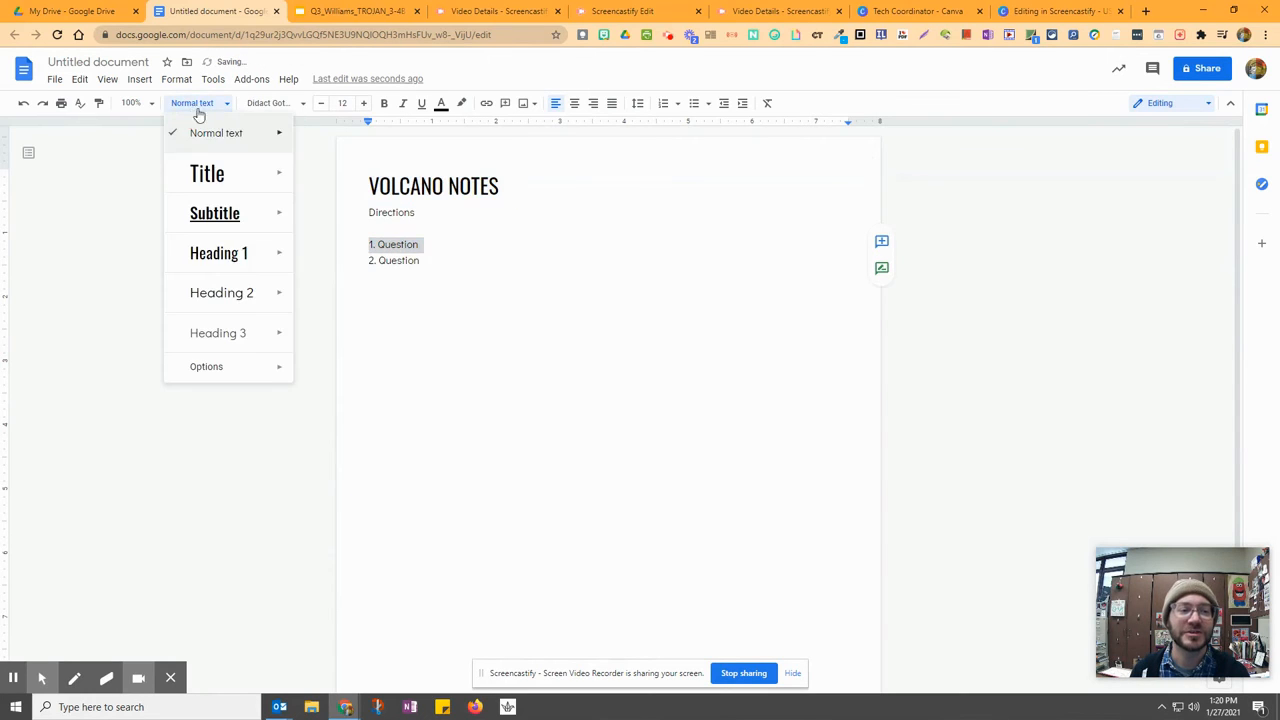
click(219, 253)
triple_click(371, 271)
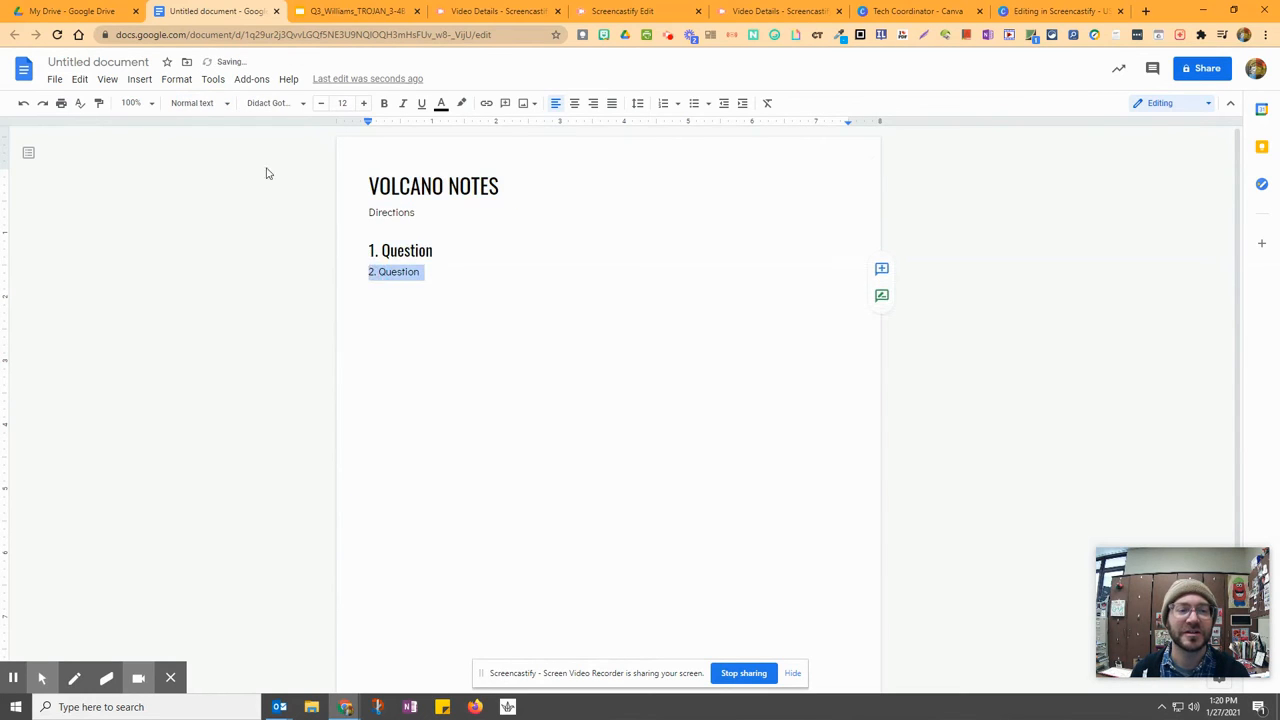
click(203, 104)
click(222, 252)
click(466, 394)
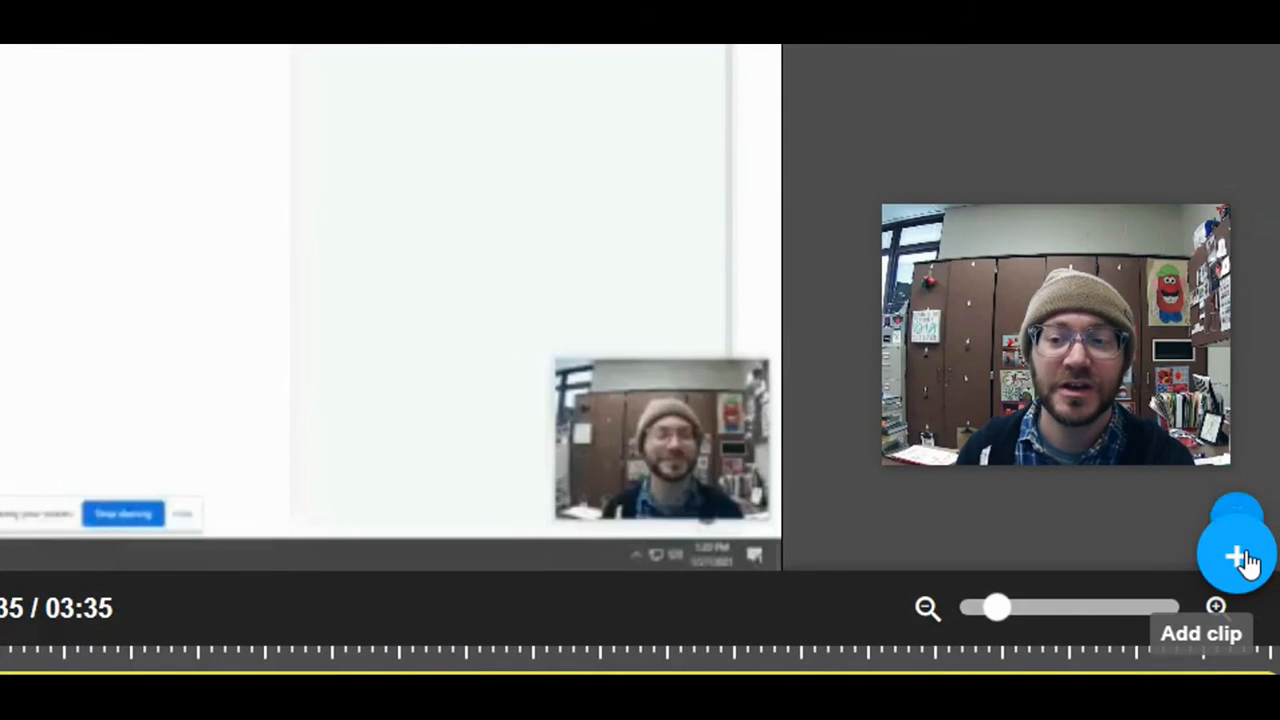
In the Screencastify editor, open the file chooser for uploading another clip and cancel without choosing a file
mouse_move(1245, 562)
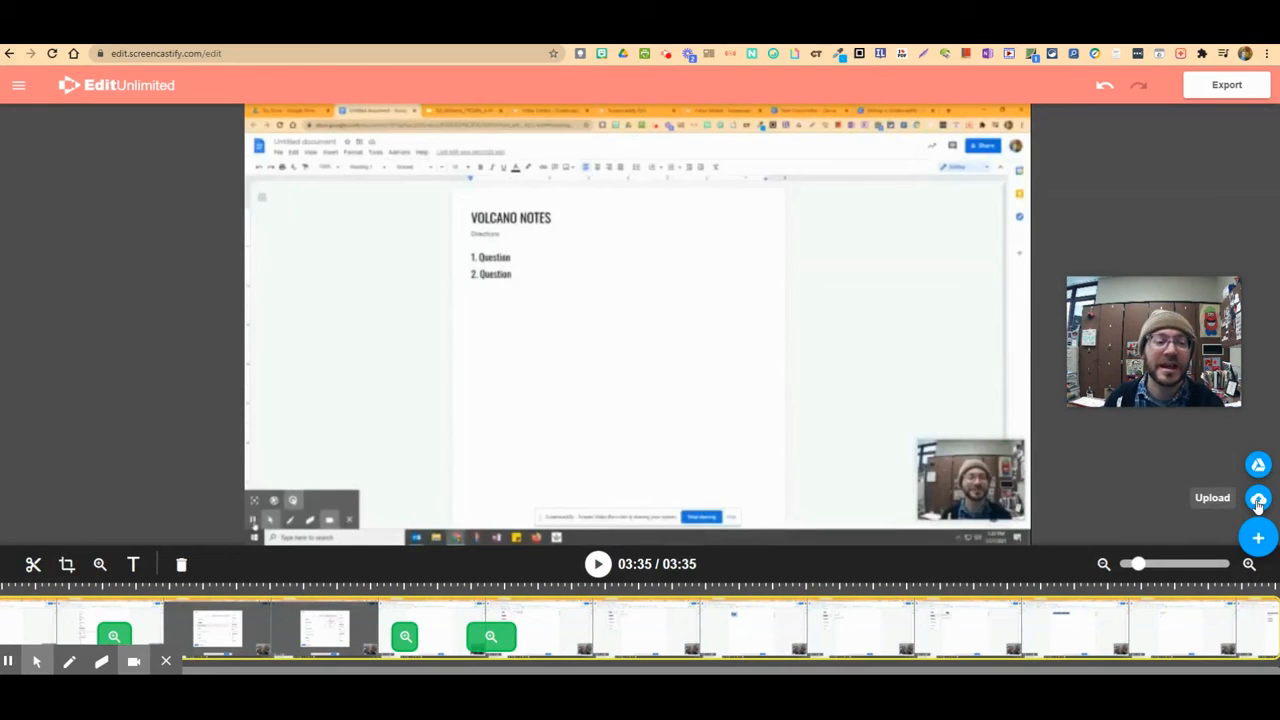
click(1259, 500)
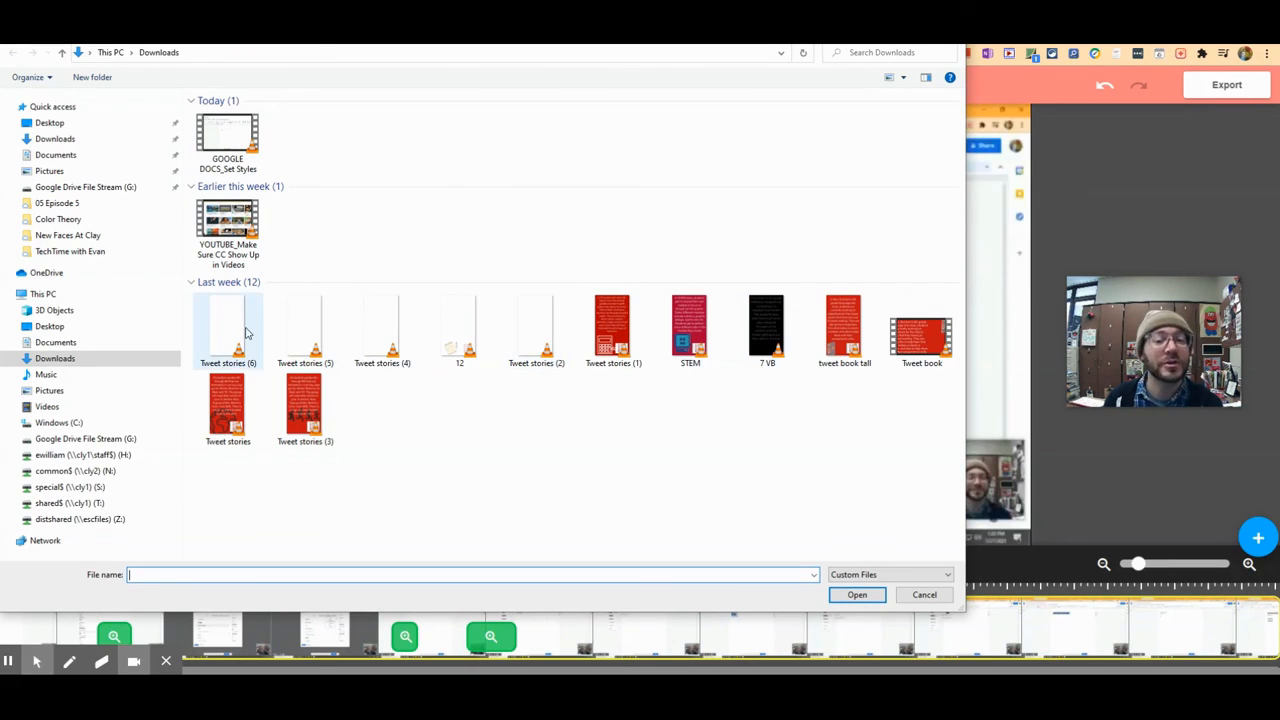
click(924, 595)
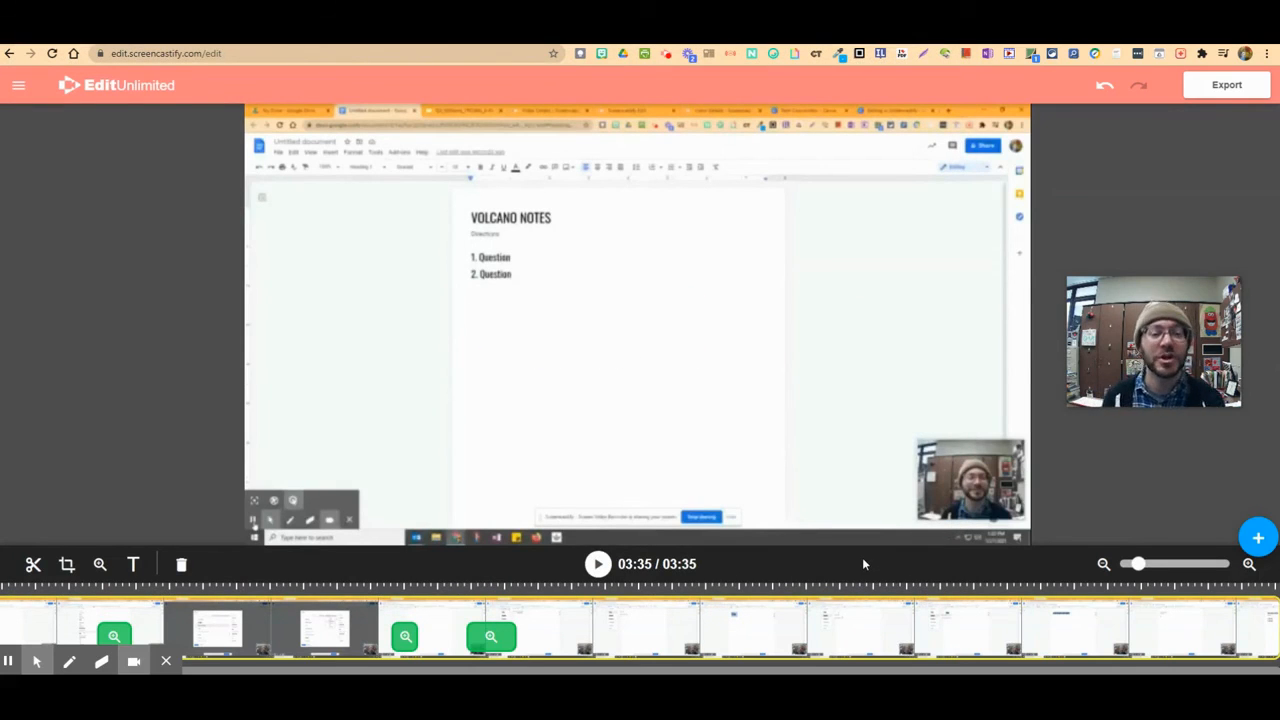
click(1129, 203)
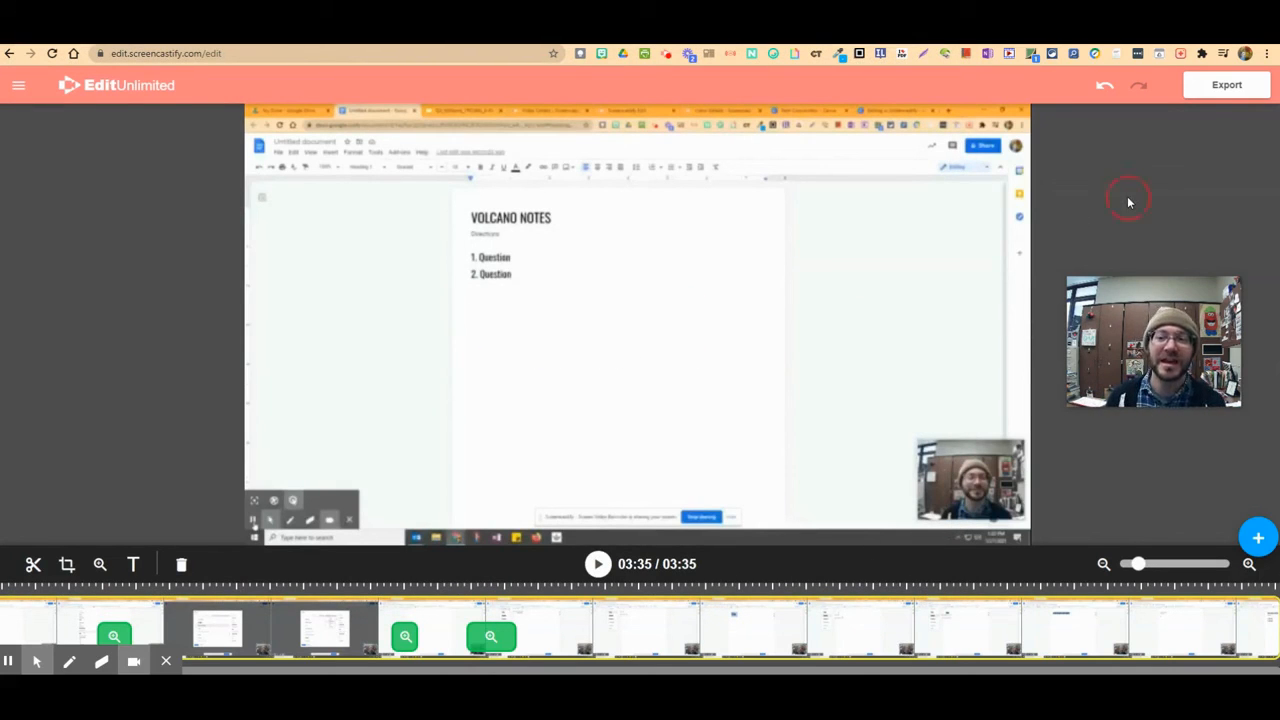